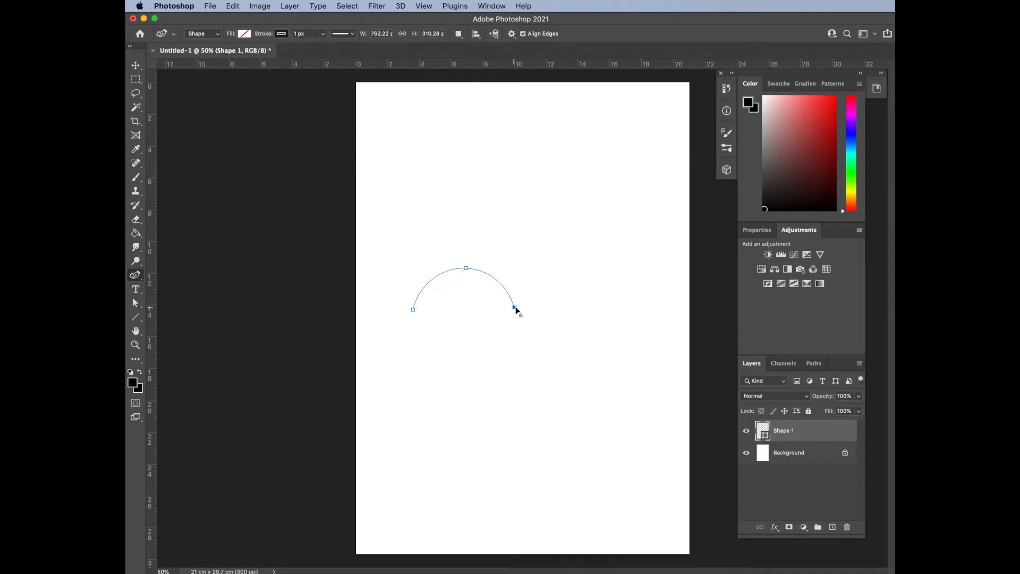
- Add a fourth point to the curve to form an S-shaped wave, and shift its two middle anchors outward slightly to even it out
{"action": "left_click", "coordinate": [568, 268]}
{"action": "left_click", "coordinate": [515, 307]}
{"action": "left_click_drag", "start_coordinate": [515, 307], "coordinate": [522, 308]}
{"action": "left_click", "coordinate": [530, 307]}
{"action": "key", "text": "super+z"}
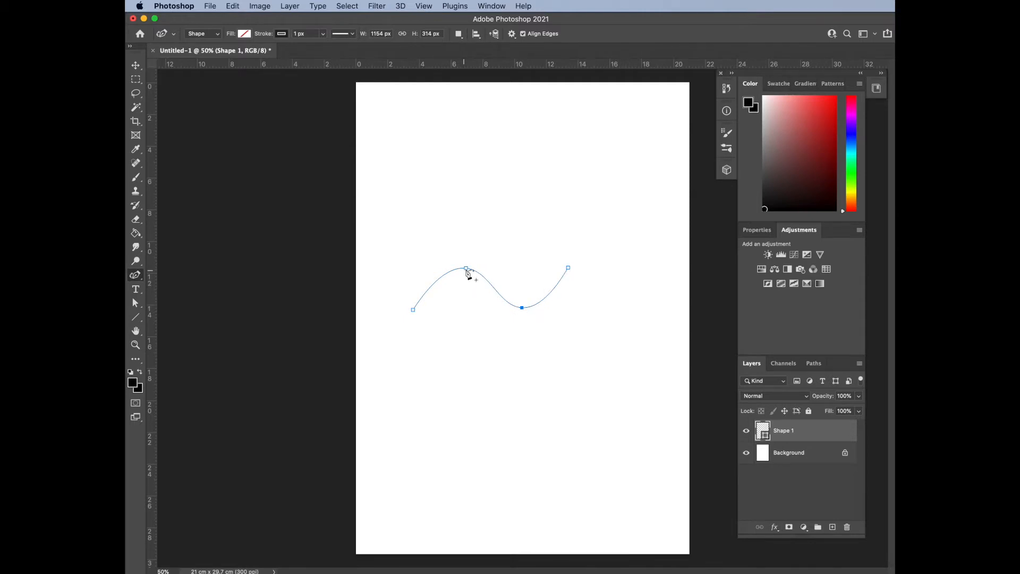
{"action": "left_click_drag", "start_coordinate": [466, 271], "coordinate": [460, 271]}
- Check the curve's fill and stroke color options and set its stroke width to 2 px
{"action": "left_click", "coordinate": [245, 34]}
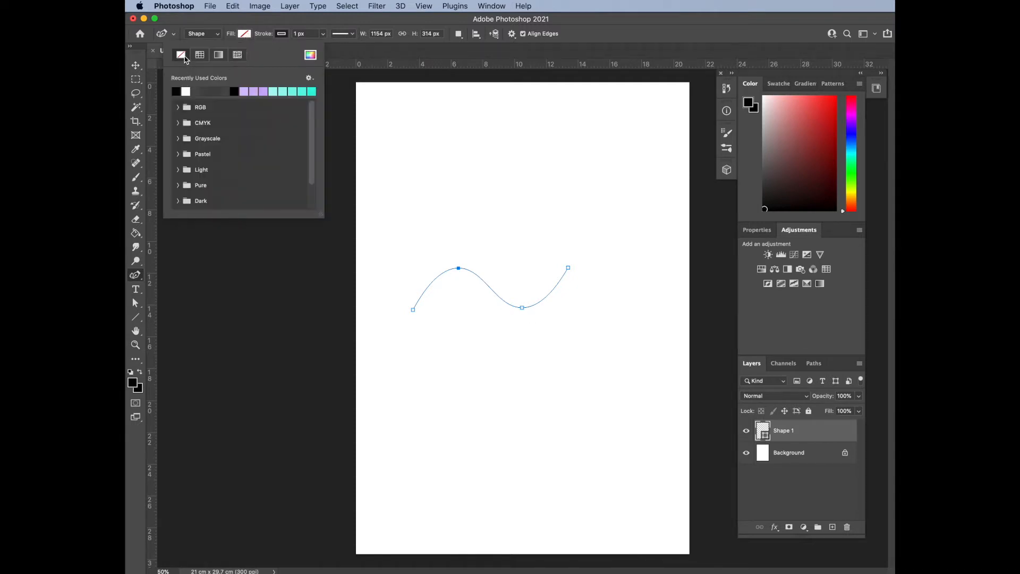
{"action": "left_click", "coordinate": [281, 33]}
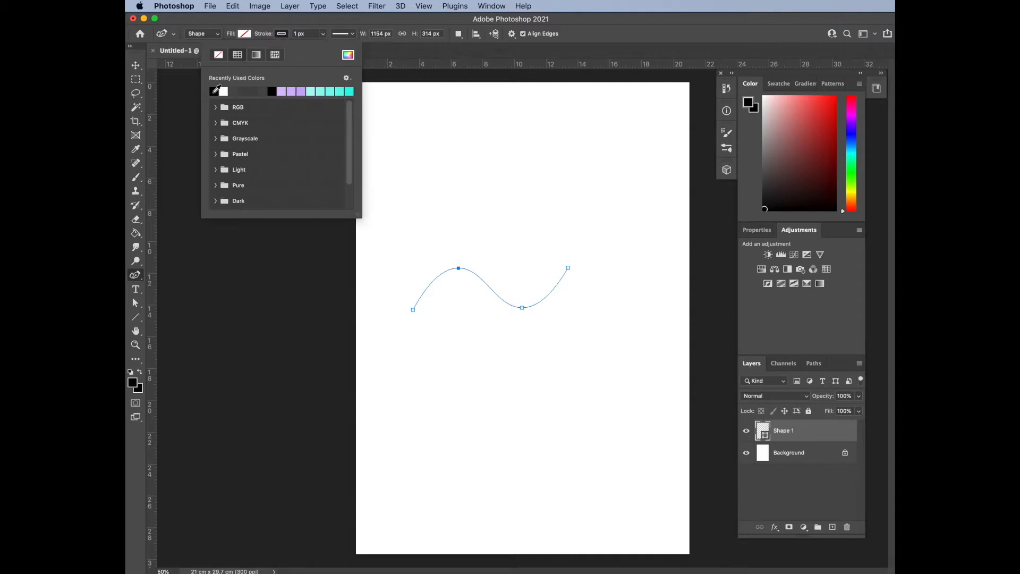
{"action": "left_click", "coordinate": [322, 35]}
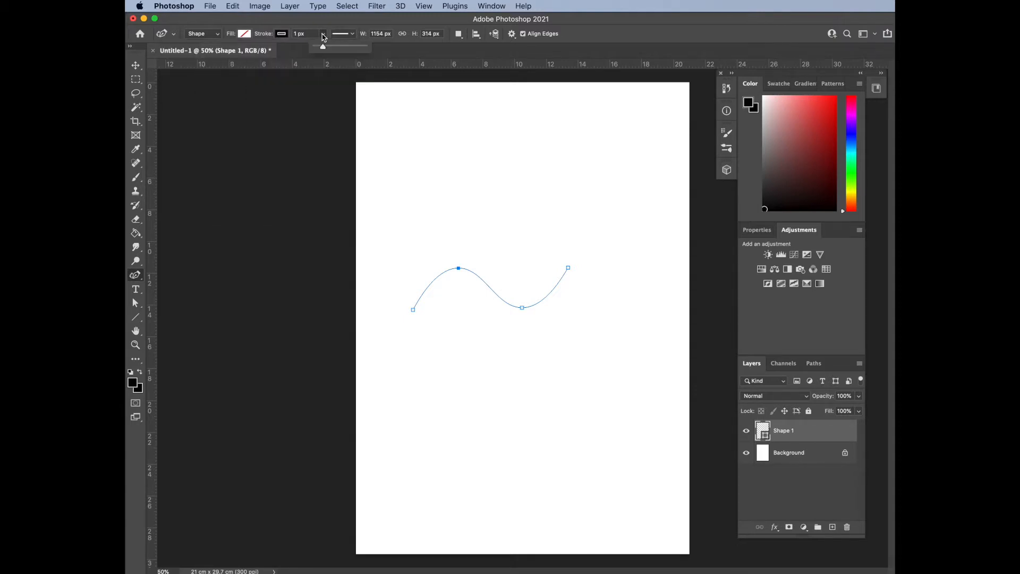
{"action": "left_click_drag", "start_coordinate": [322, 47], "coordinate": [324, 48]}
{"action": "left_click_drag", "start_coordinate": [324, 47], "coordinate": [323, 48]}
{"action": "left_click", "coordinate": [302, 34]}
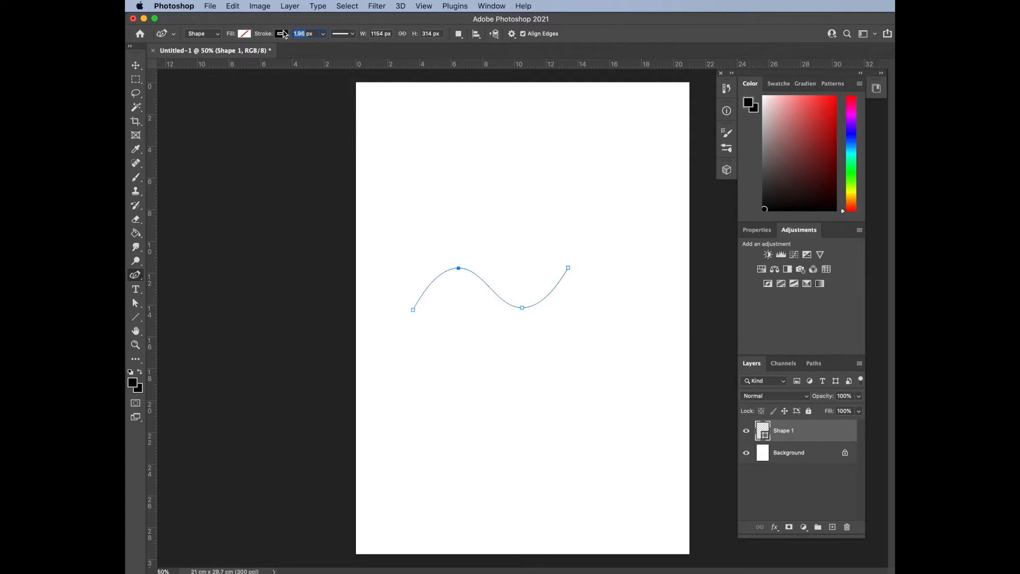
{"action": "type", "text": "2"}
{"action": "key", "text": "Return"}
{"action": "key", "text": "Escape"}
- Select the wave path on the canvas, set its stroke width to 3 px, and deselect it
{"action": "left_click", "coordinate": [135, 303]}
{"action": "left_click", "coordinate": [450, 272]}
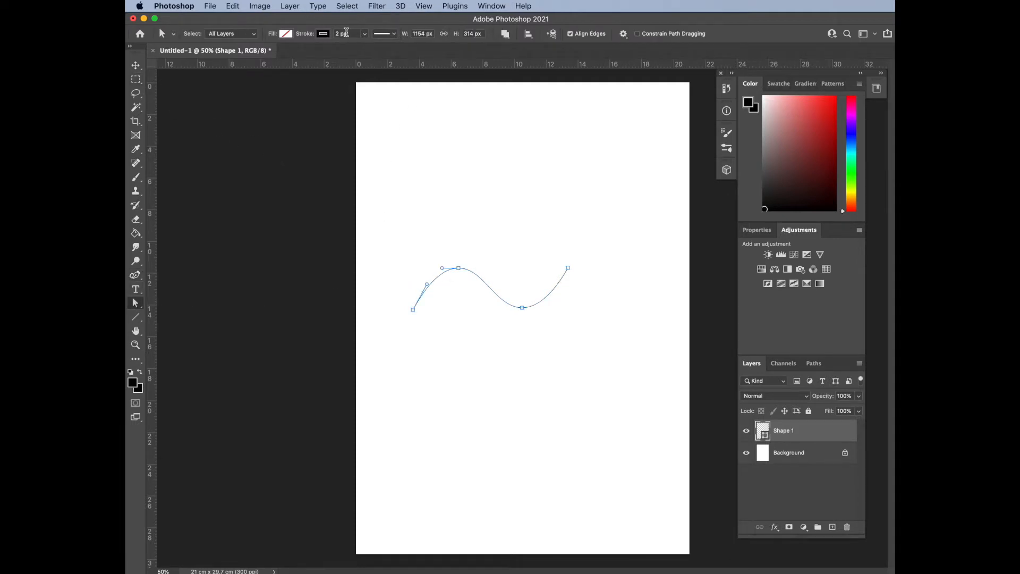
{"action": "left_click_drag", "start_coordinate": [341, 33], "coordinate": [323, 34]}
{"action": "type", "text": "3"}
{"action": "key", "text": "Return"}
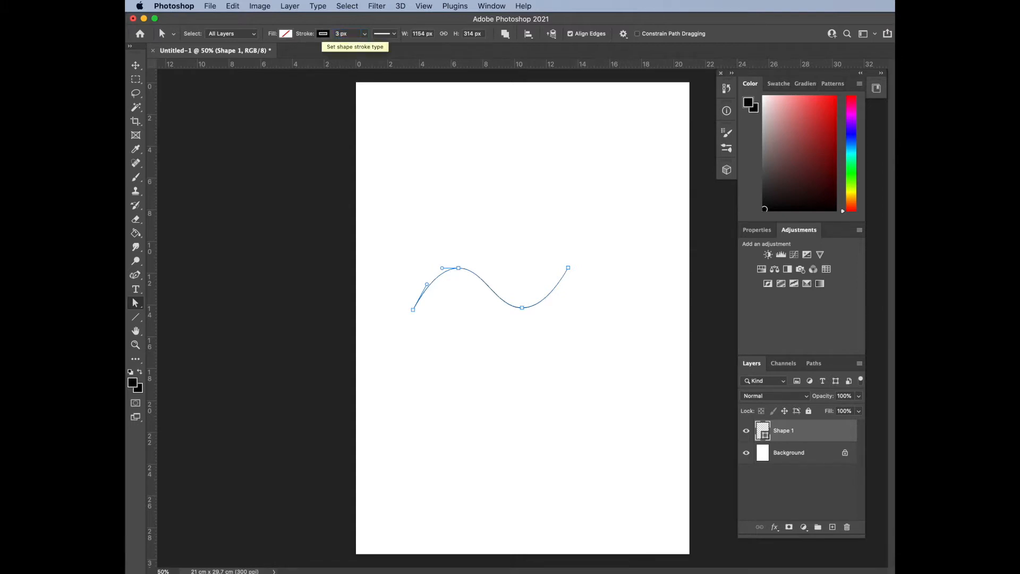
{"action": "left_click", "coordinate": [274, 330]}
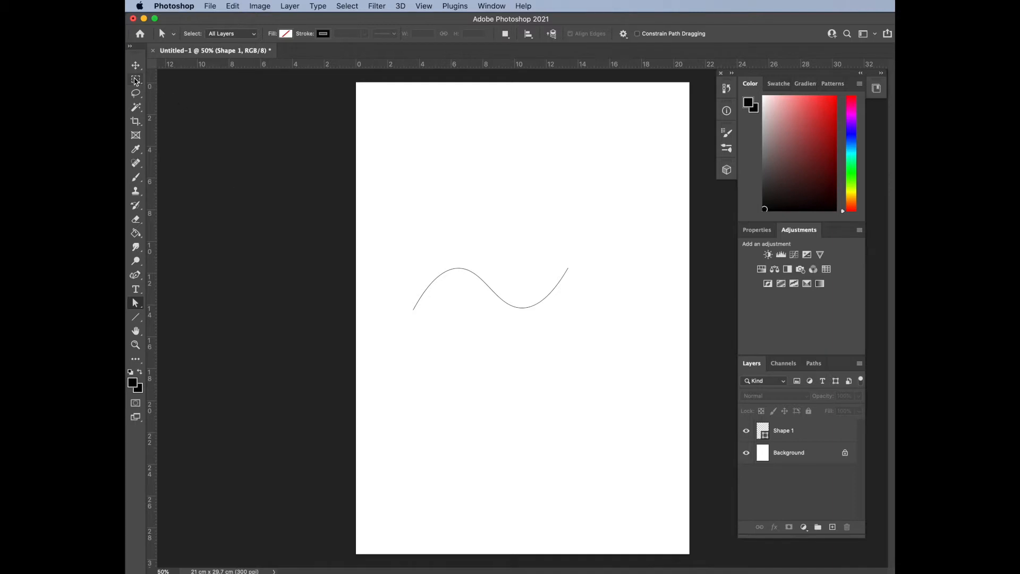
- Select a rectangle around the wave, define it as a brush preset named "curve line brush", and clear the selection
{"action": "left_click", "coordinate": [136, 79]}
{"action": "left_click_drag", "start_coordinate": [407, 257], "coordinate": [573, 312]}
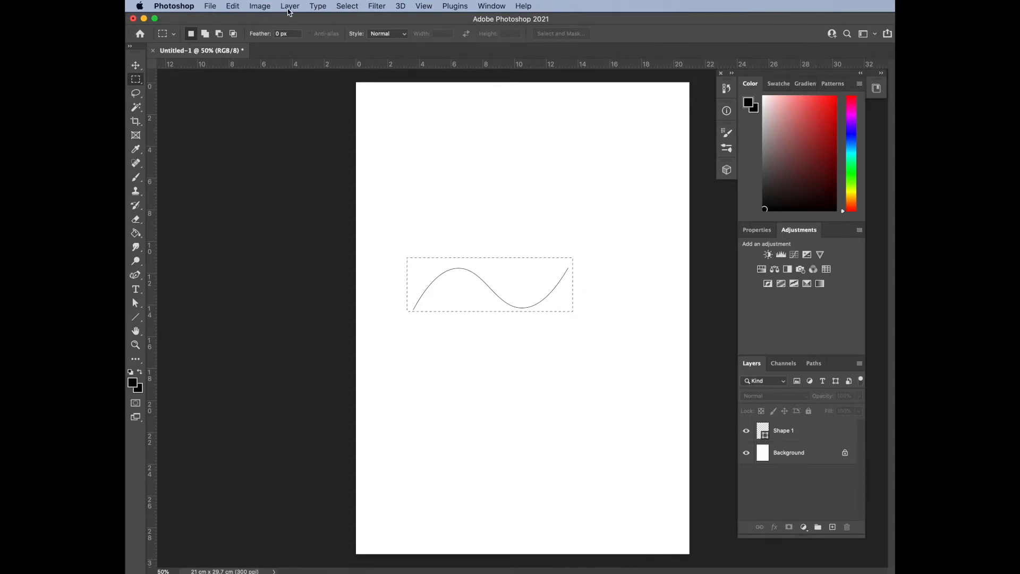
{"action": "left_click", "coordinate": [232, 7]}
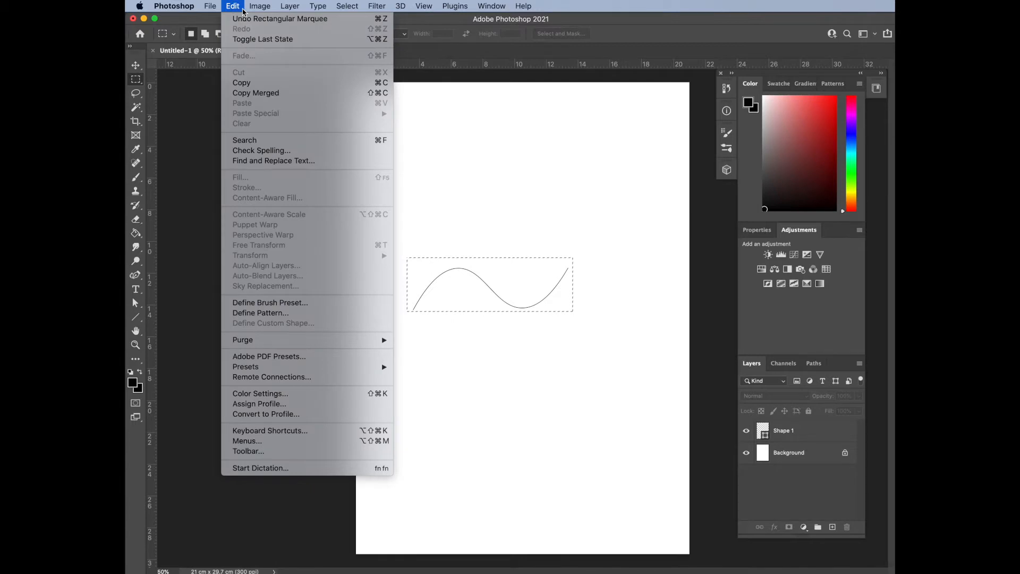
{"action": "left_click", "coordinate": [297, 302]}
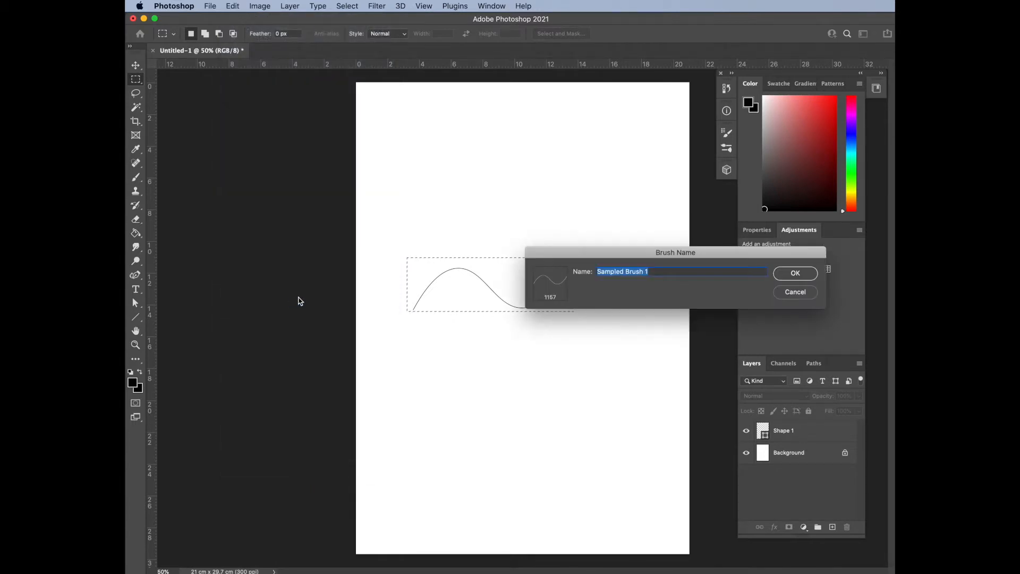
{"action": "type", "text": "curve line brush"}
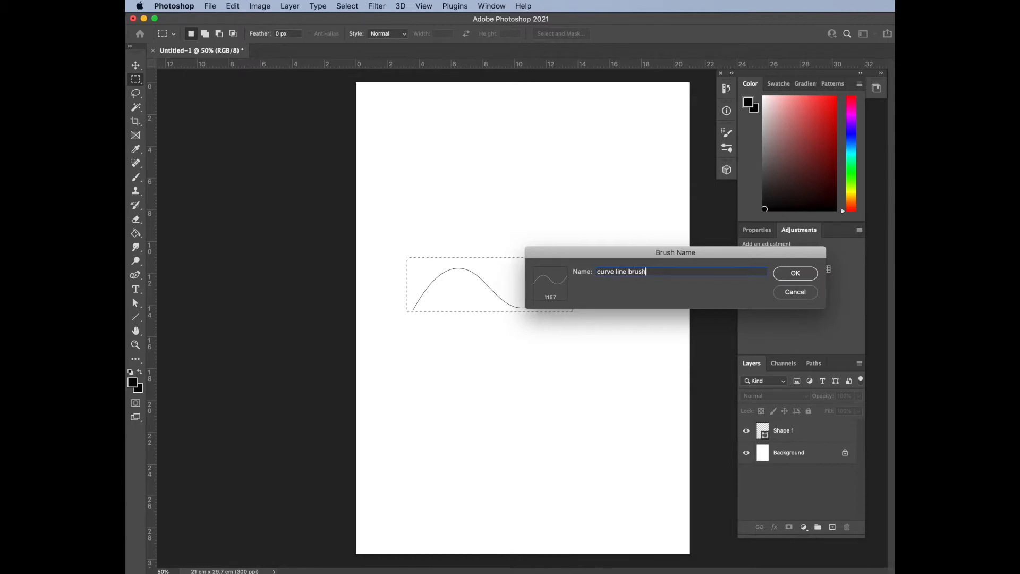
{"action": "key", "text": "Return"}
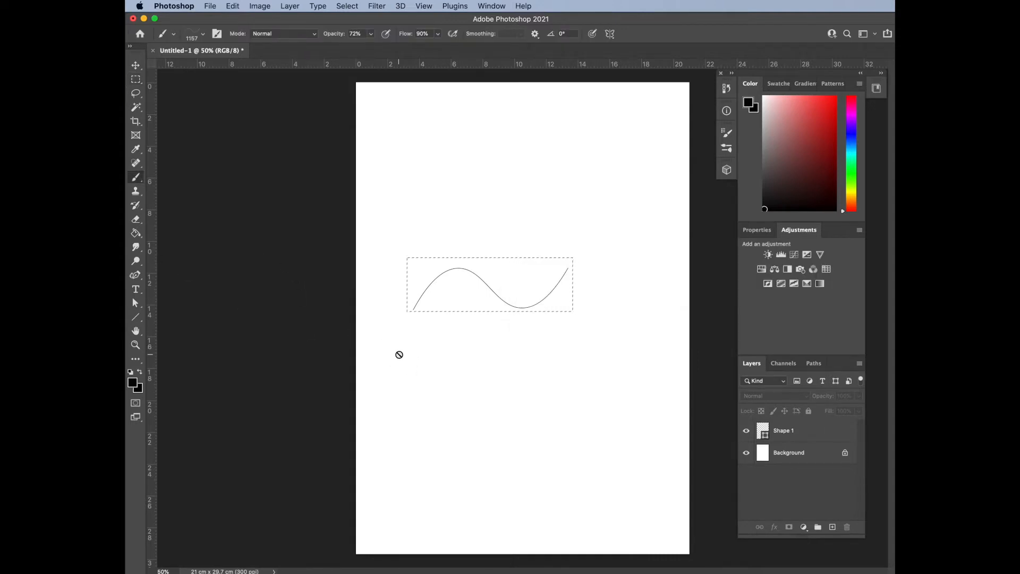
{"action": "key", "text": "super+d"}
- Add a new empty layer above Shape 1 and hide the Shape 1 layer
{"action": "left_click", "coordinate": [136, 303]}
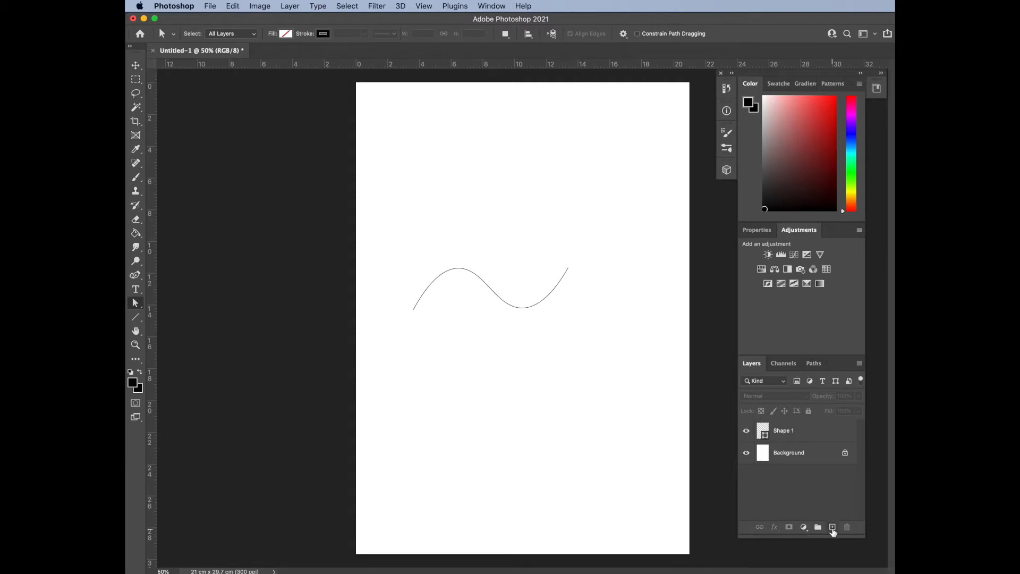
{"action": "left_click", "coordinate": [831, 527]}
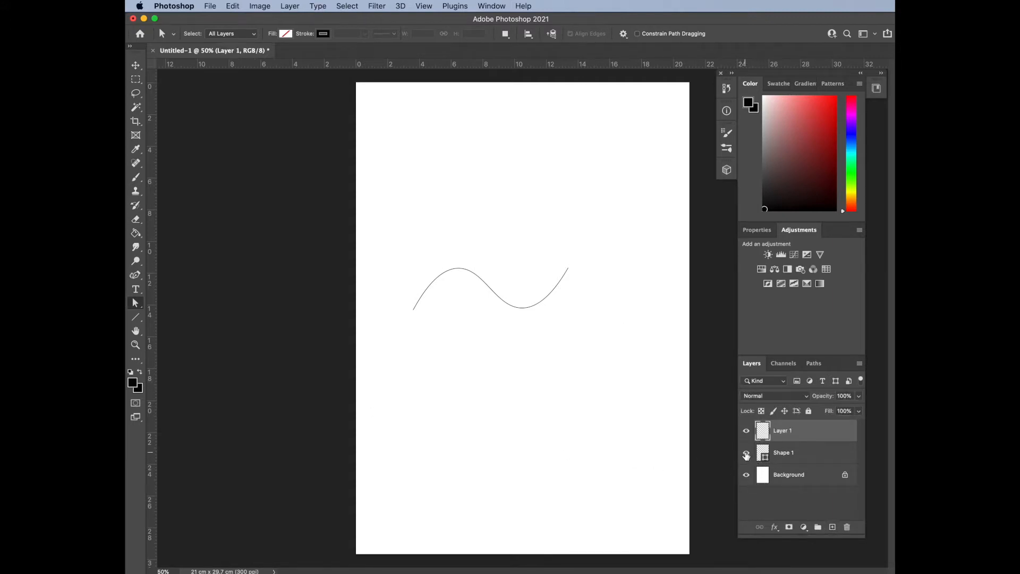
{"action": "left_click", "coordinate": [746, 453]}
- Paint a vertical and a winding test stroke on Layer 1 with the curve line brush, undoing each one
{"action": "key", "text": "b"}
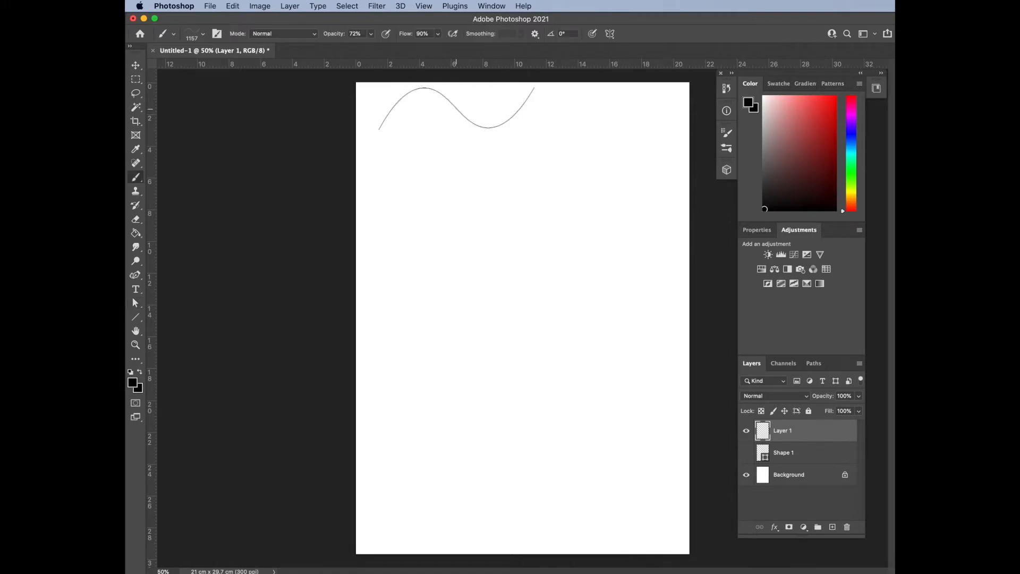
{"action": "mouse_move", "coordinate": [456, 114]}
{"action": "left_mouse_down"}
{"action": "mouse_move", "coordinate": [431, 428]}
{"action": "mouse_move", "coordinate": [444, 465]}
{"action": "left_mouse_up"}
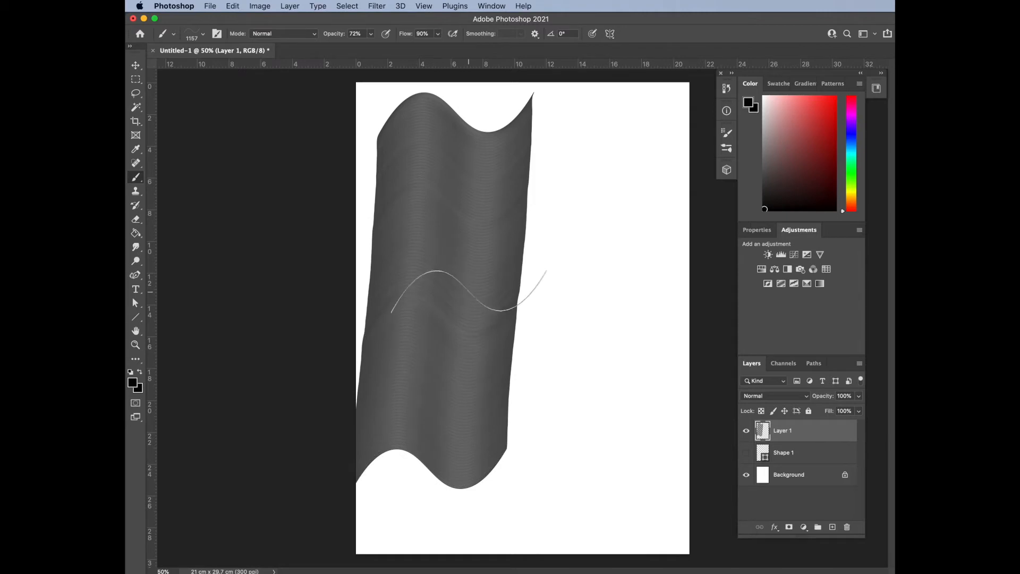
{"action": "key", "text": "super+z"}
{"action": "mouse_move", "coordinate": [568, 122]}
{"action": "left_mouse_down"}
{"action": "mouse_move", "coordinate": [447, 177]}
{"action": "mouse_move", "coordinate": [435, 249]}
{"action": "mouse_move", "coordinate": [569, 307]}
{"action": "mouse_move", "coordinate": [596, 361]}
{"action": "mouse_move", "coordinate": [512, 403]}
{"action": "mouse_move", "coordinate": [421, 524]}
{"action": "left_mouse_up"}
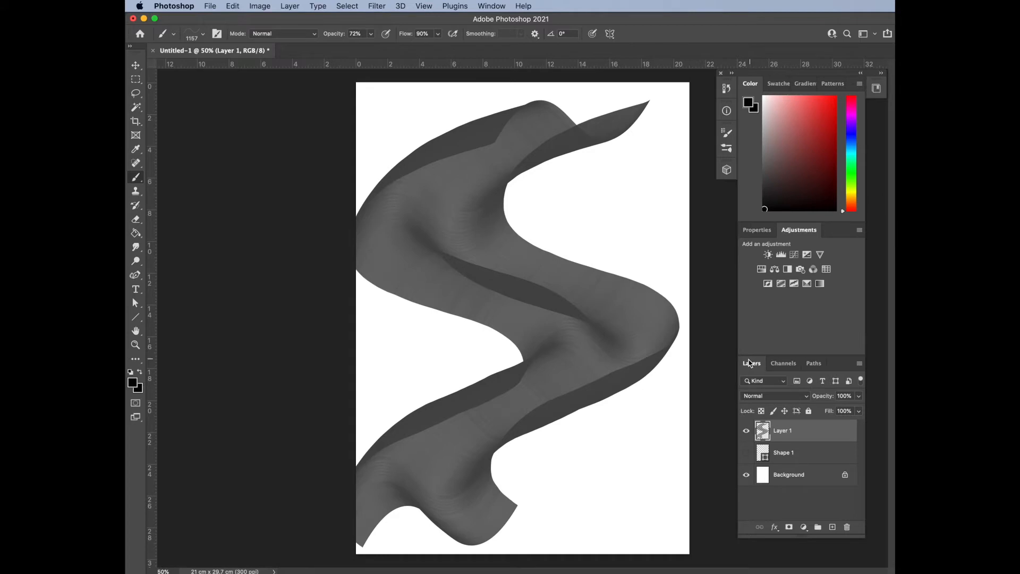
{"action": "key", "text": "super+z"}
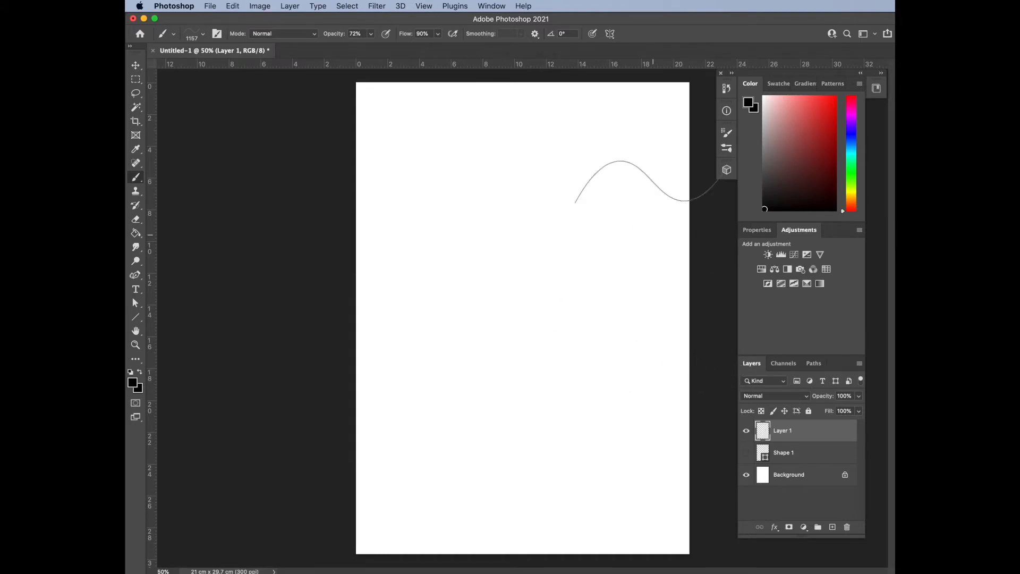
- Set the curve line brush's tip spacing to 15%
{"action": "left_click", "coordinate": [727, 150]}
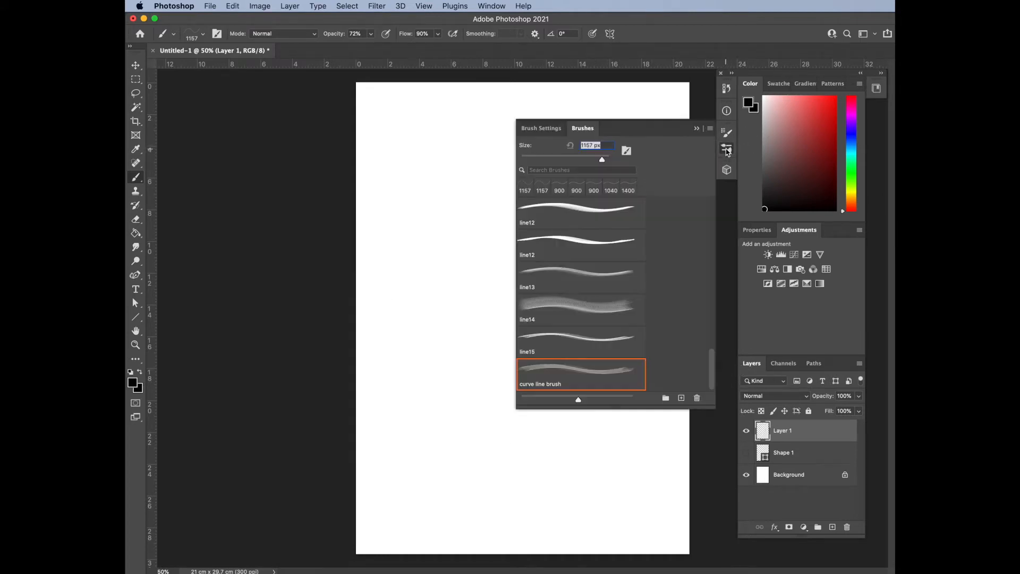
{"action": "left_click", "coordinate": [550, 132]}
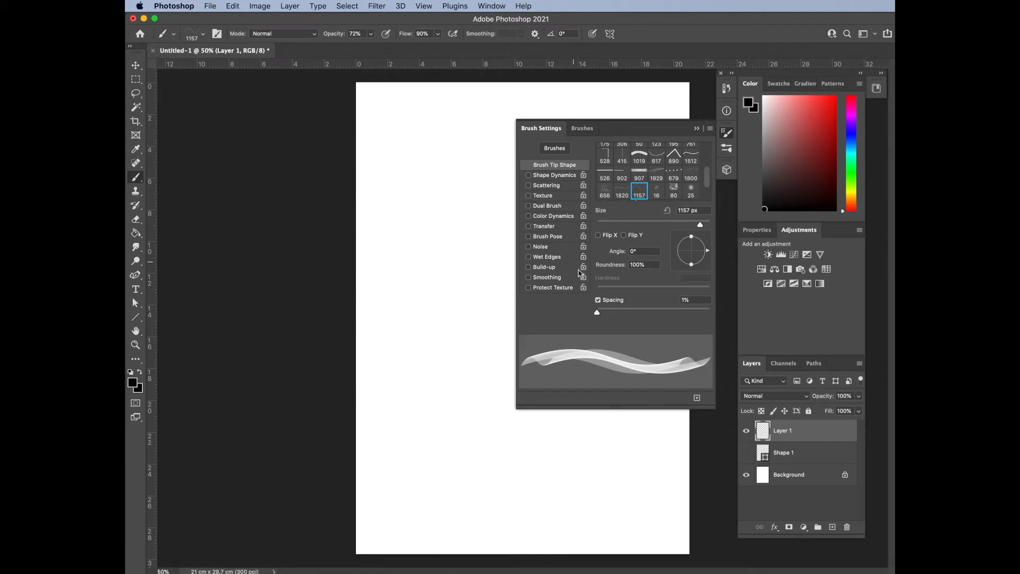
{"action": "left_click", "coordinate": [685, 299]}
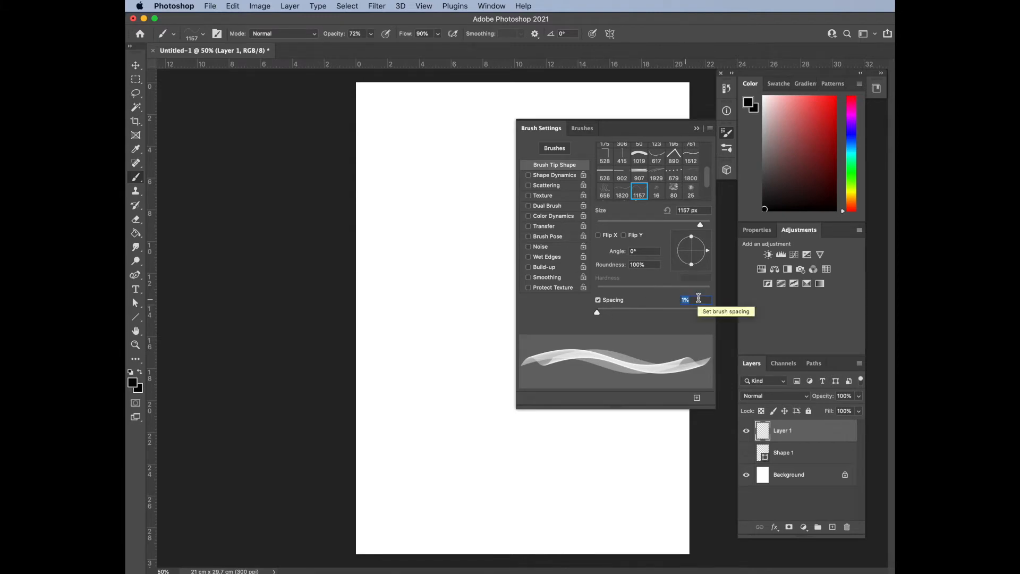
{"action": "type", "text": "18"}
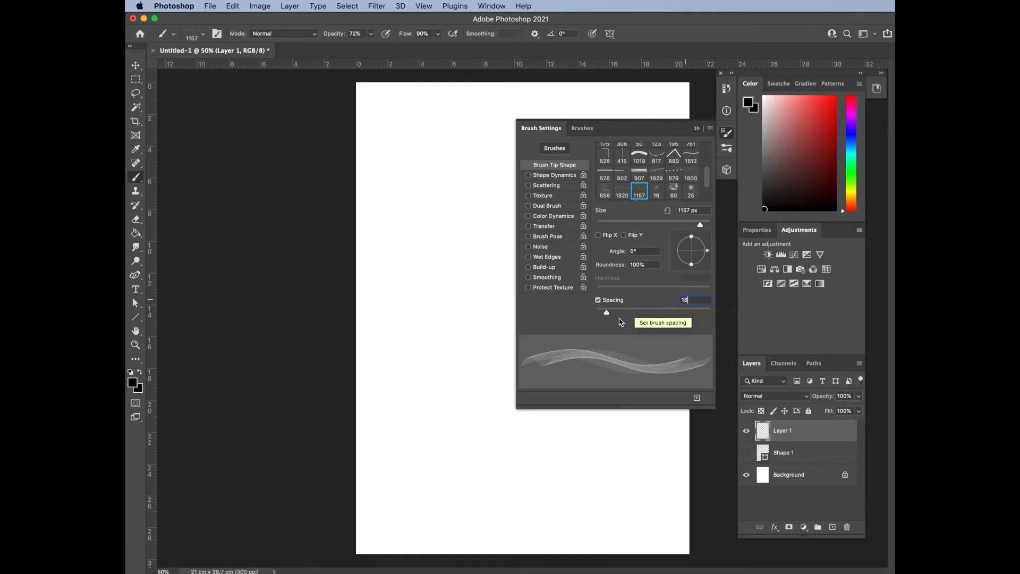
{"action": "key", "text": "Return"}
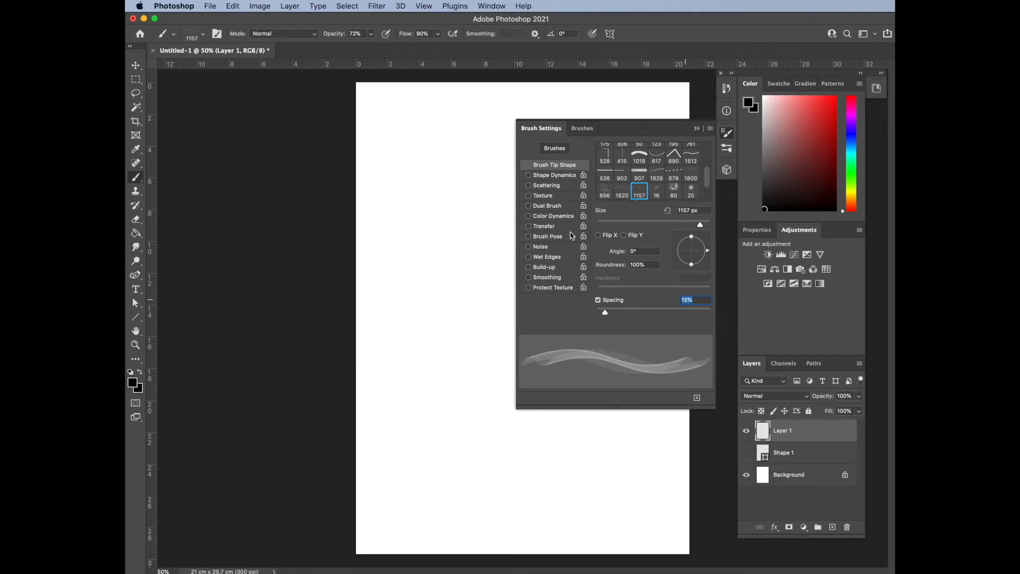
- Paint a vertical test stroke down the page on Layer 1 and undo it
{"action": "left_click", "coordinate": [699, 133]}
{"action": "left_click_drag", "start_coordinate": [497, 115], "coordinate": [516, 545]}
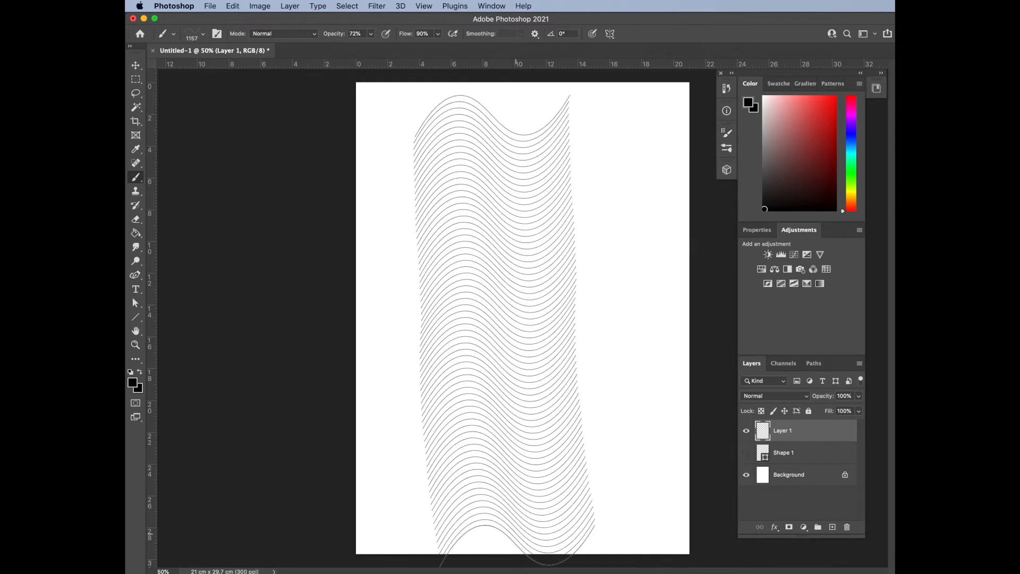
{"action": "key", "text": "super+z"}
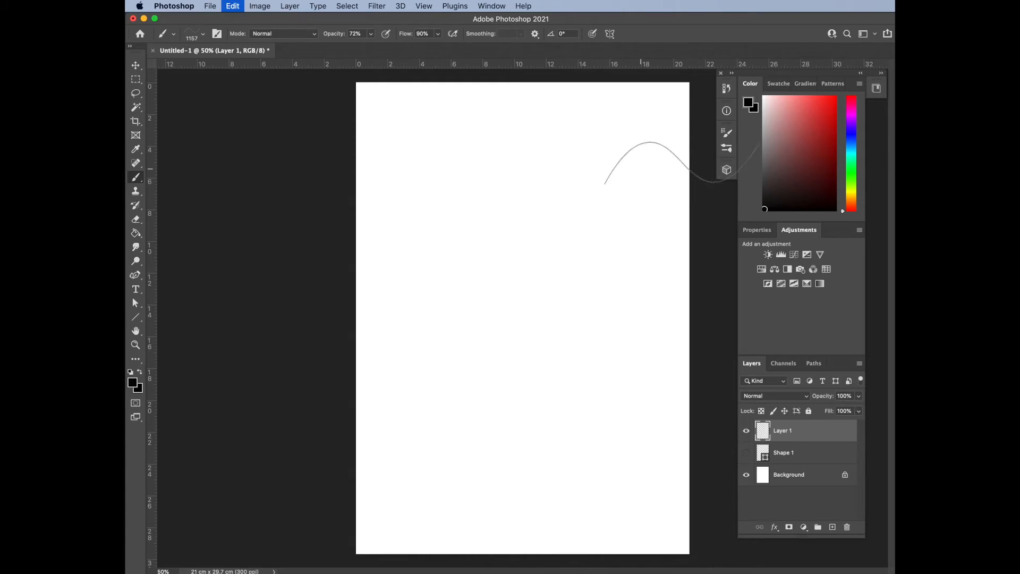
- Reduce the curve line brush's tip spacing to 10%
{"action": "left_click", "coordinate": [725, 149]}
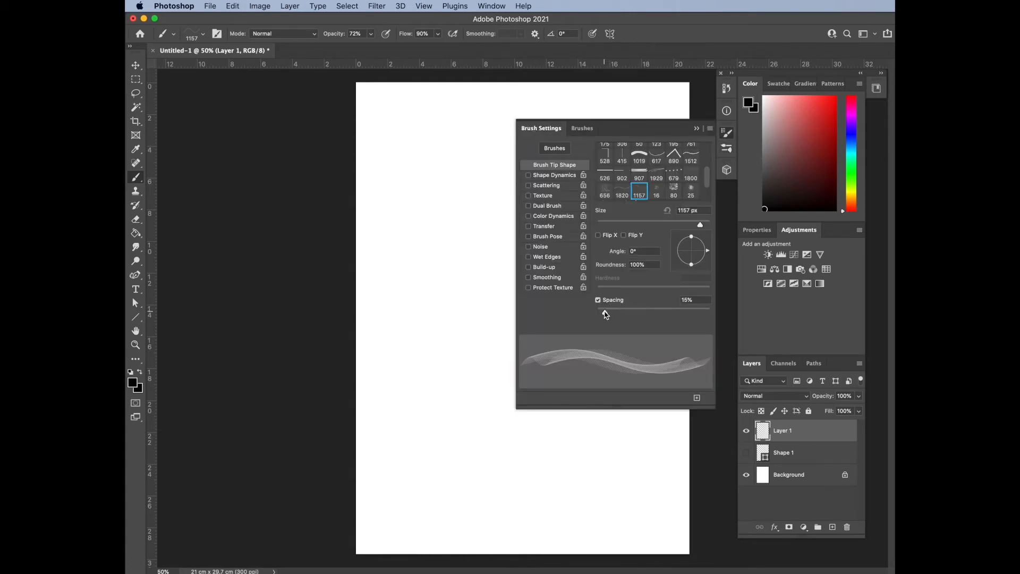
{"action": "left_click_drag", "start_coordinate": [604, 314], "coordinate": [604, 315]}
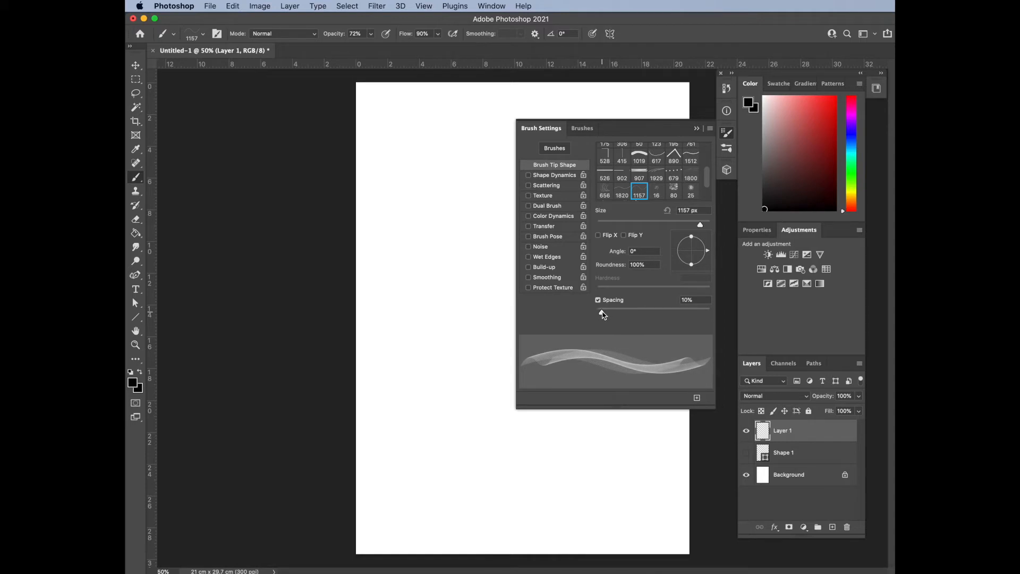
{"action": "left_click", "coordinate": [696, 128]}
- Paint two sweeping test strokes across the page on Layer 1 with the respaced brush, undoing each one
{"action": "mouse_move", "coordinate": [404, 177]}
{"action": "left_mouse_down"}
{"action": "mouse_move", "coordinate": [507, 215]}
{"action": "mouse_move", "coordinate": [571, 302]}
{"action": "mouse_move", "coordinate": [606, 522]}
{"action": "mouse_move", "coordinate": [625, 536]}
{"action": "left_mouse_up"}
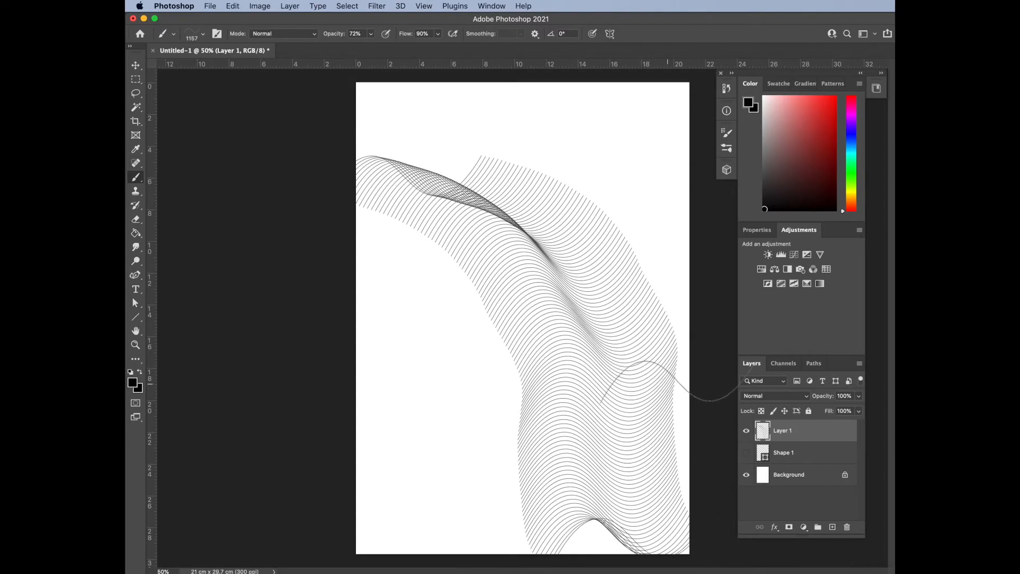
{"action": "key", "text": "super+z"}
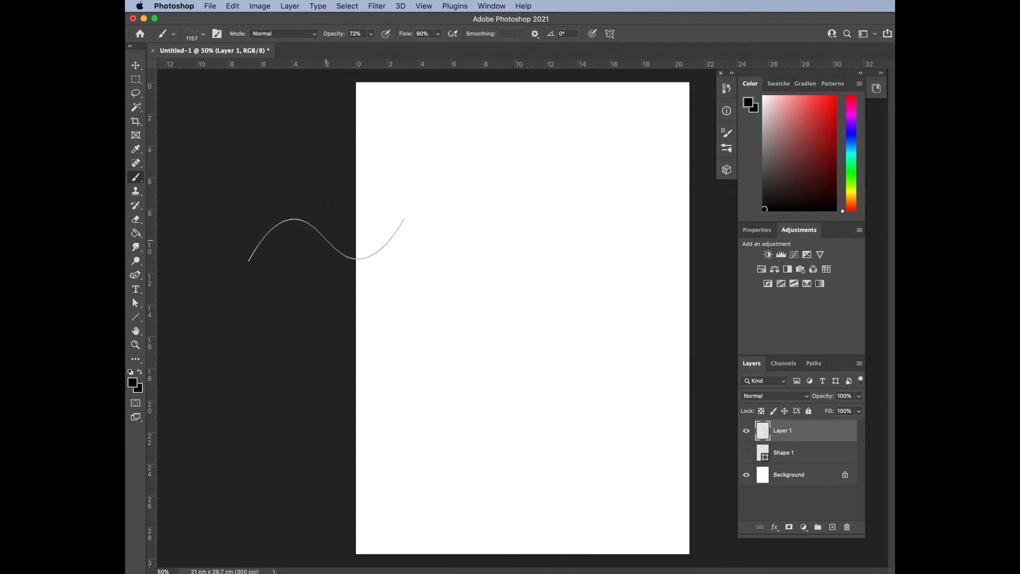
{"action": "mouse_move", "coordinate": [274, 251]}
{"action": "left_mouse_down"}
{"action": "mouse_move", "coordinate": [594, 89]}
{"action": "mouse_move", "coordinate": [382, 478]}
{"action": "mouse_move", "coordinate": [654, 565]}
{"action": "left_mouse_up"}
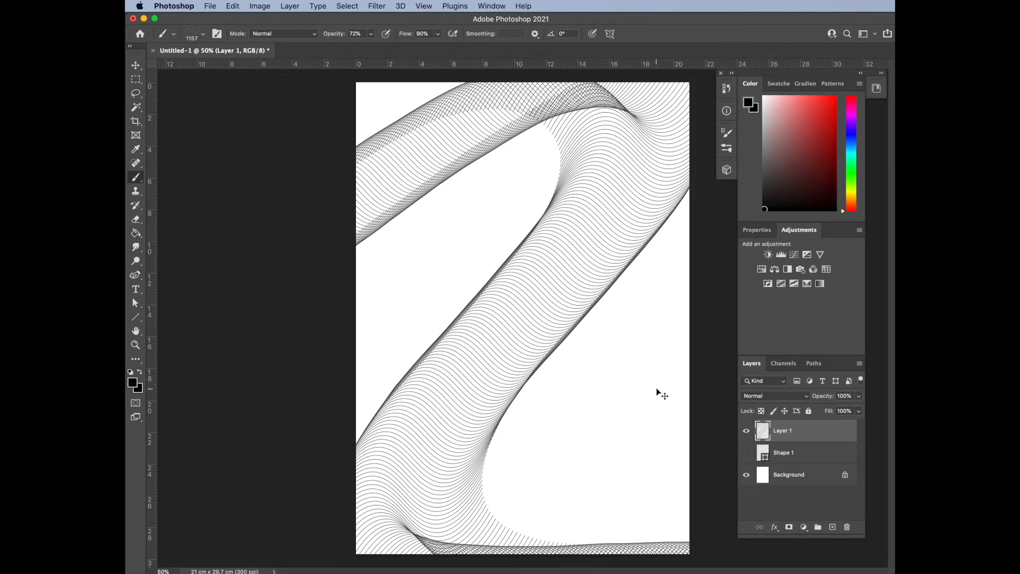
{"action": "key", "text": "super+z"}
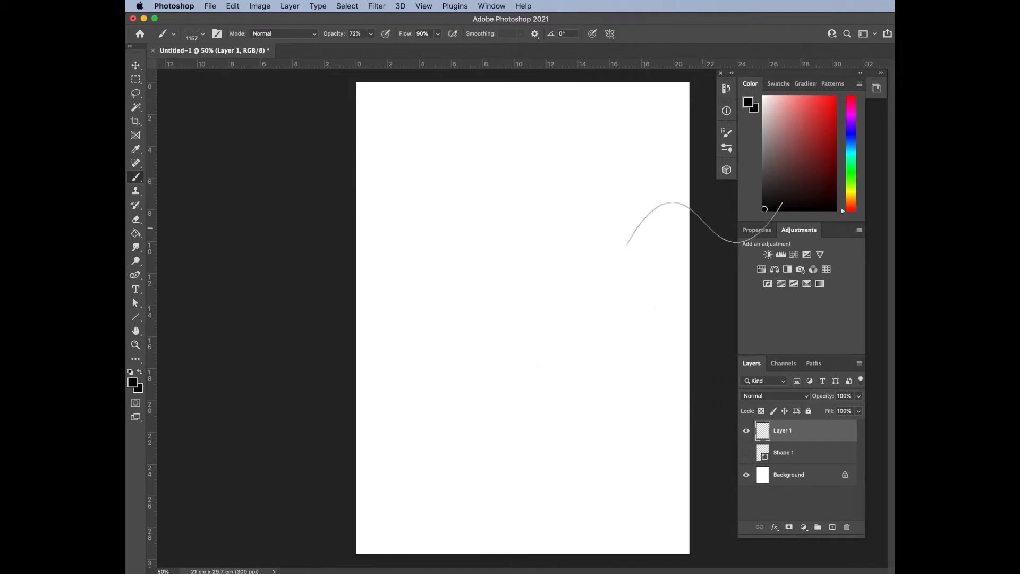
- Enable Shape Dynamics for the curve line brush and set the Angle Jitter control to Fade with 200 steps
{"action": "left_click", "coordinate": [726, 149]}
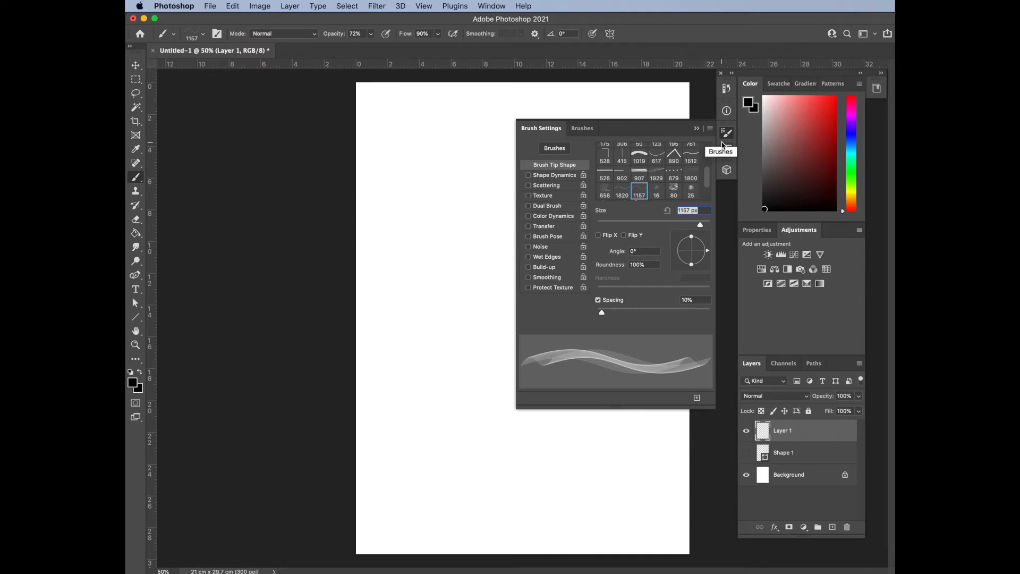
{"action": "left_click", "coordinate": [550, 179]}
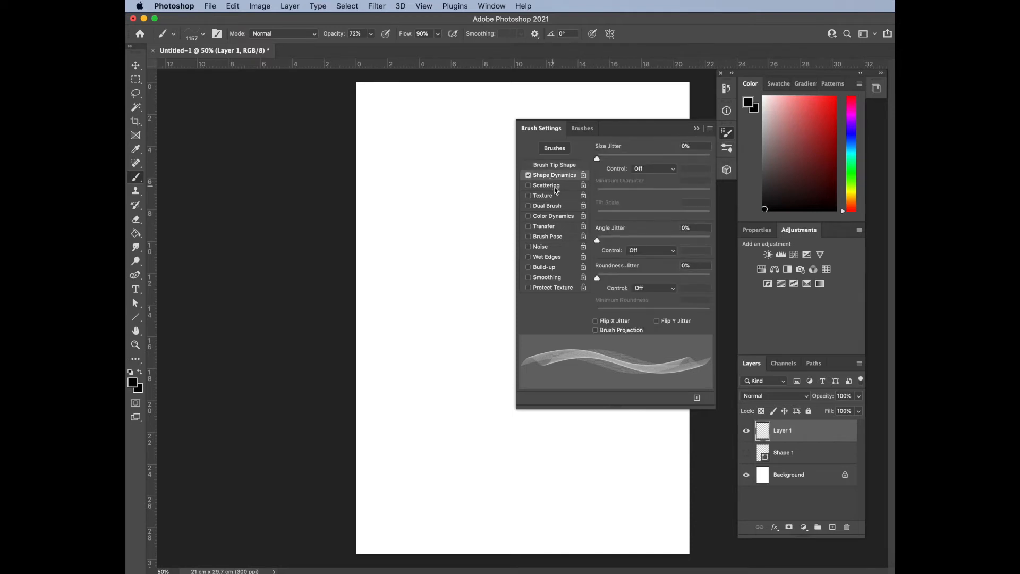
{"action": "left_click", "coordinate": [639, 254]}
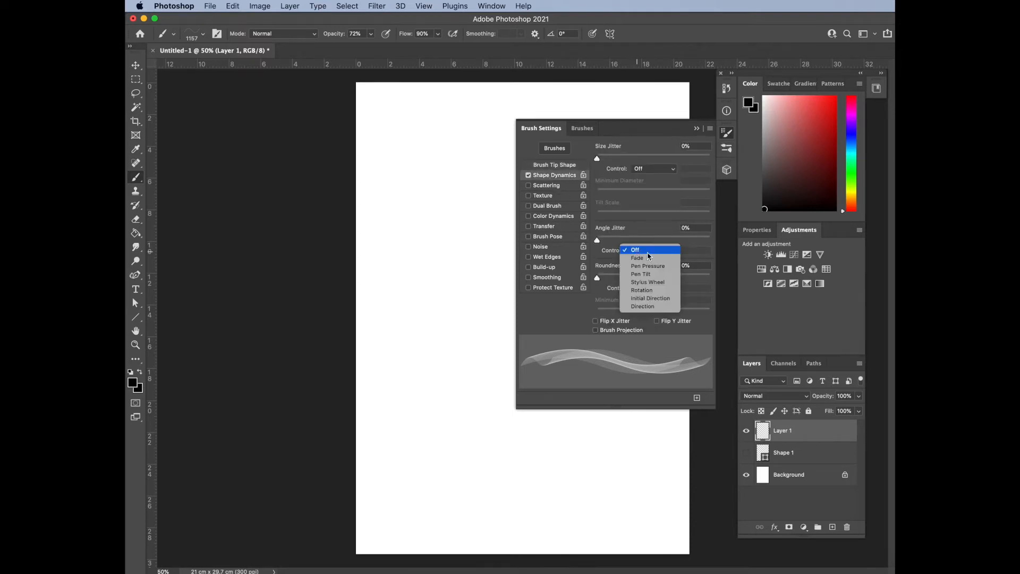
{"action": "left_click", "coordinate": [659, 258]}
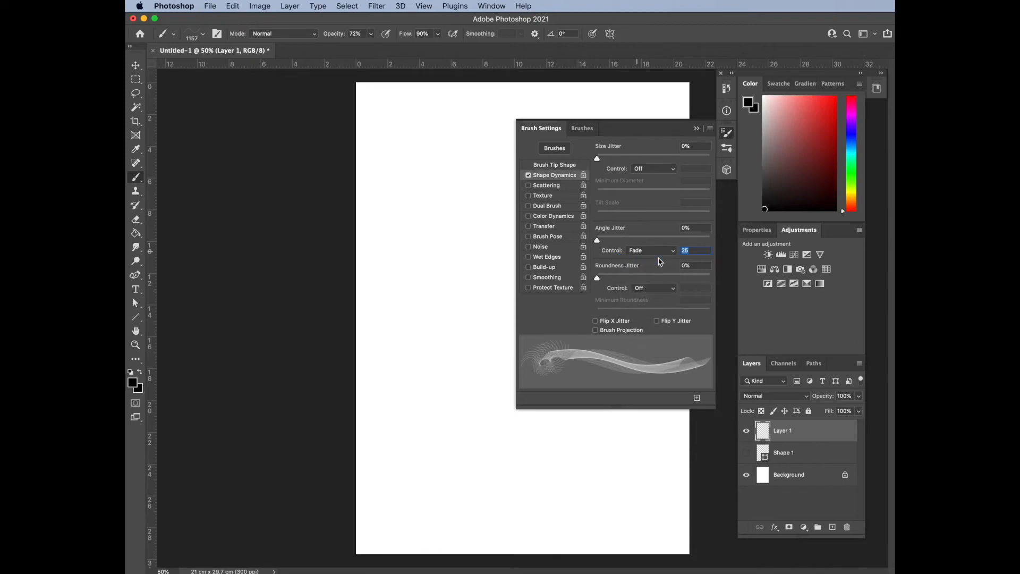
{"action": "type", "text": "100"}
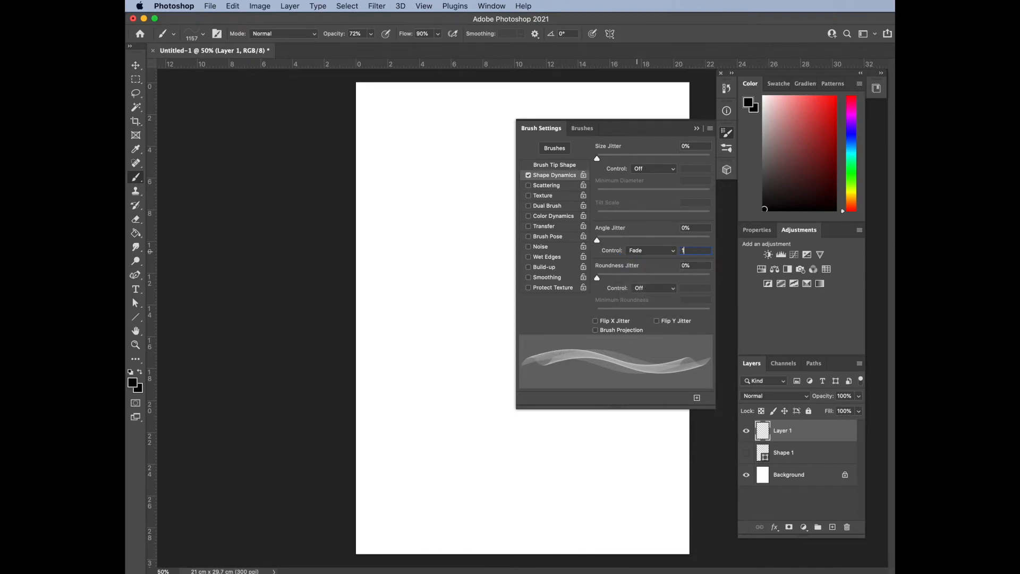
{"action": "key", "text": "BackSpace"}
{"action": "key", "text": "BackSpace"}
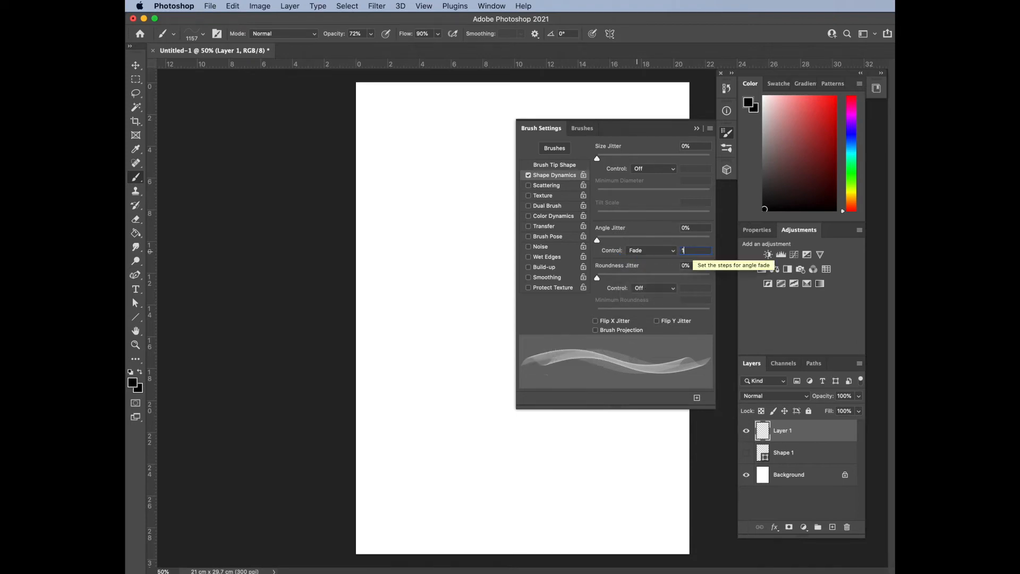
{"action": "type", "text": "200"}
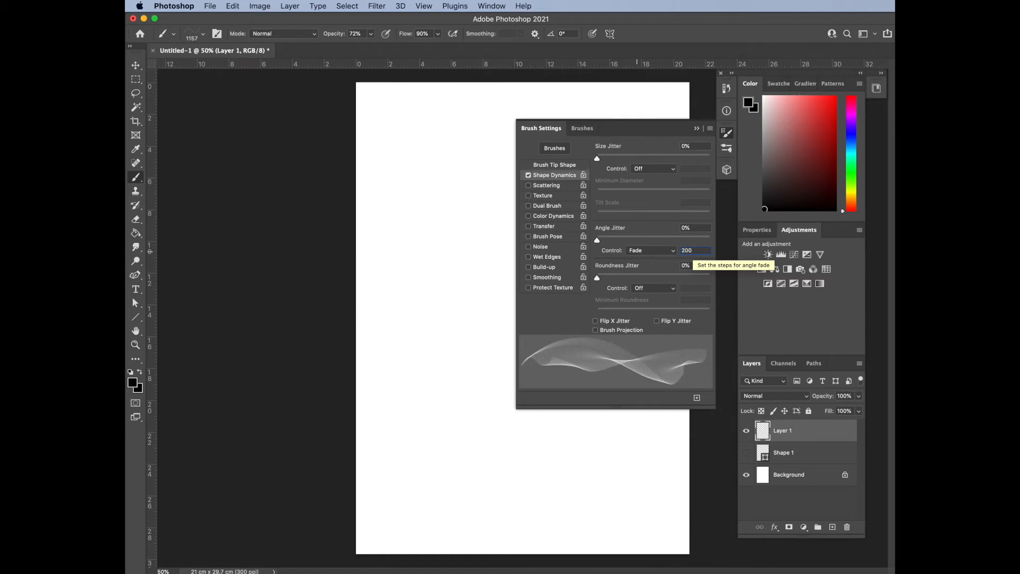
{"action": "left_click", "coordinate": [697, 128]}
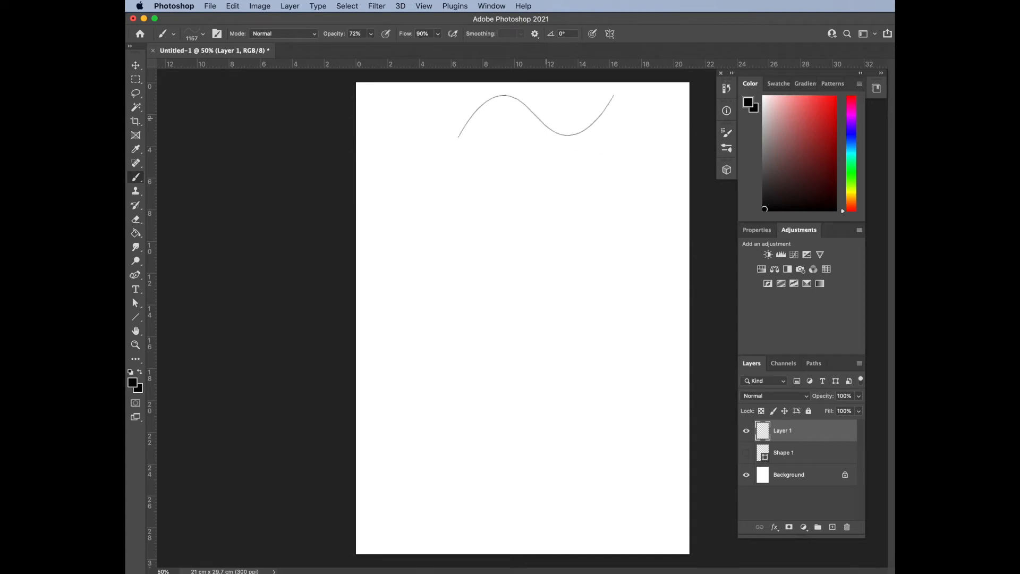
- Paint a vertical test stroke down the left half of the page on Layer 1 and undo it
{"action": "mouse_move", "coordinate": [451, 96]}
{"action": "left_mouse_down"}
{"action": "mouse_move", "coordinate": [420, 403]}
{"action": "mouse_move", "coordinate": [430, 537]}
{"action": "left_mouse_up"}
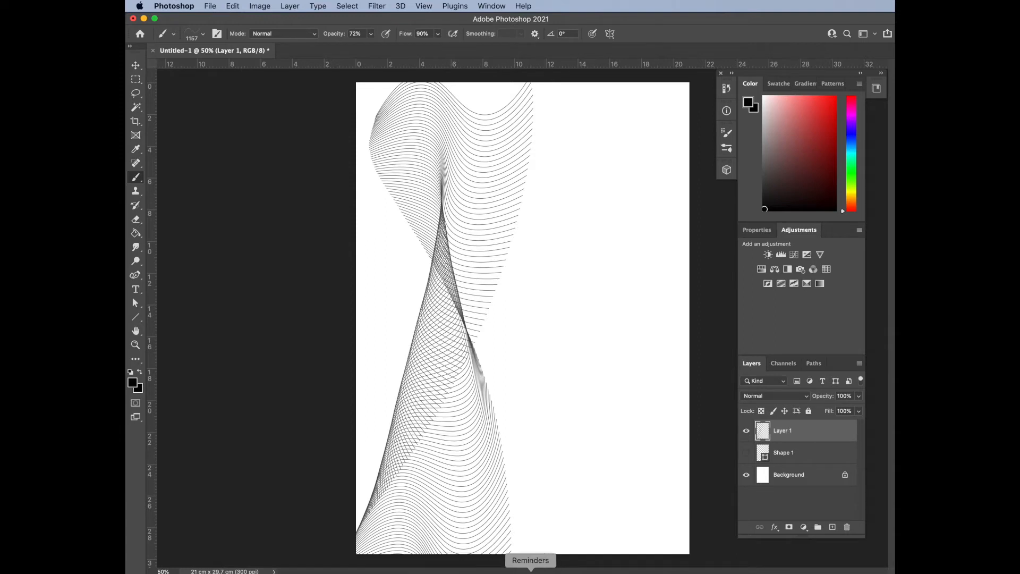
{"action": "key", "text": "super+z"}
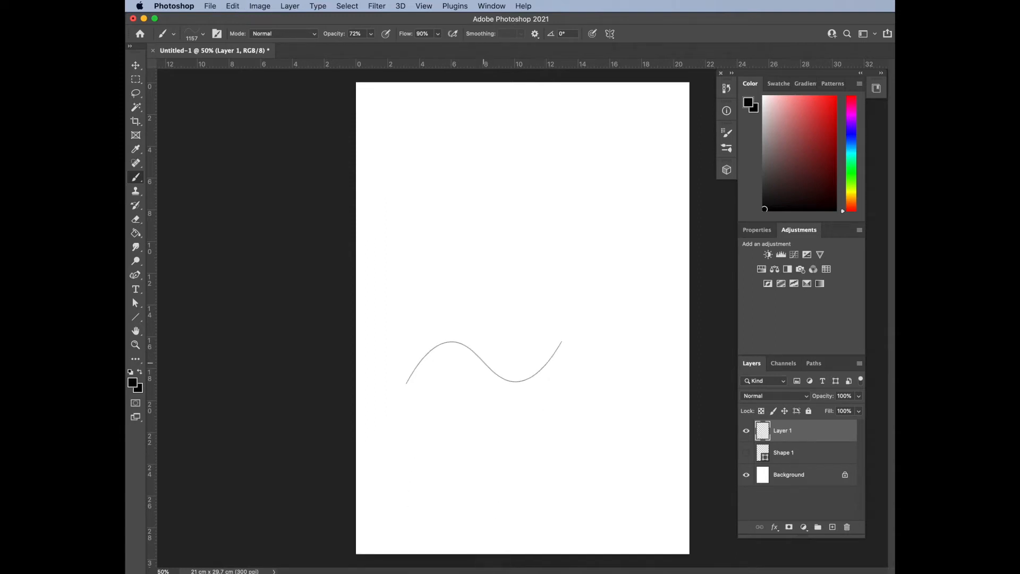
- Reduce the brush size to 900 px and paint flowing strokes across the page's upper-left corner and along its right and bottom edges
{"action": "key", "text": "bracketleft"}
{"action": "key", "text": "bracketleft"}
{"action": "key", "text": "bracketleft"}
{"action": "mouse_move", "coordinate": [345, 255]}
{"action": "left_mouse_down"}
{"action": "mouse_move", "coordinate": [504, 107]}
{"action": "mouse_move", "coordinate": [653, 58]}
{"action": "left_mouse_up"}
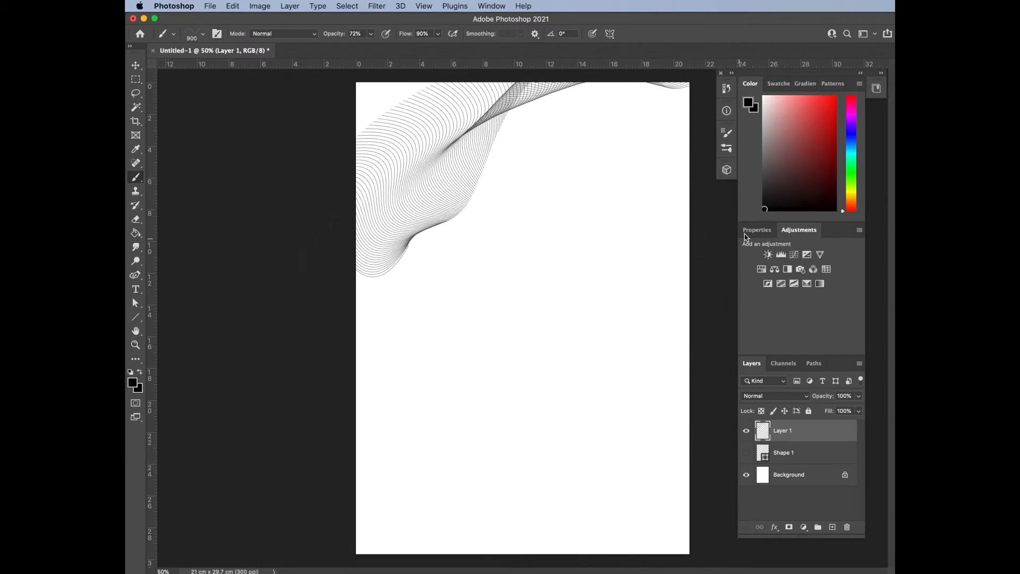
{"action": "mouse_move", "coordinate": [717, 247]}
{"action": "left_mouse_down"}
{"action": "mouse_move", "coordinate": [653, 343]}
{"action": "mouse_move", "coordinate": [643, 540]}
{"action": "mouse_move", "coordinate": [539, 564]}
{"action": "mouse_move", "coordinate": [377, 495]}
{"action": "mouse_move", "coordinate": [159, 535]}
{"action": "left_mouse_up"}
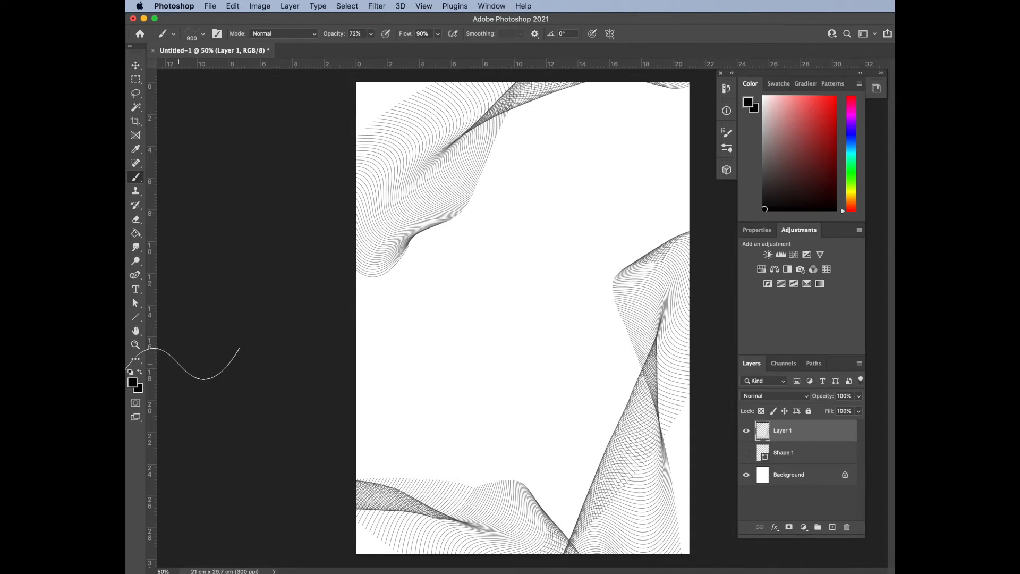
- Select the painted lines with Color Range by sampling the white page background and inverting the selection
{"action": "left_click", "coordinate": [136, 304]}
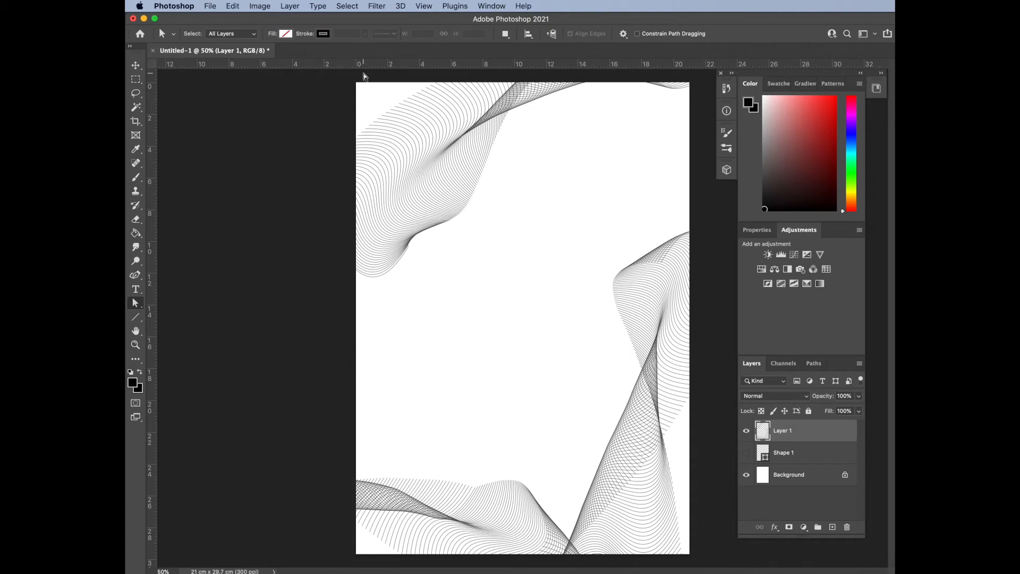
{"action": "left_click", "coordinate": [349, 8]}
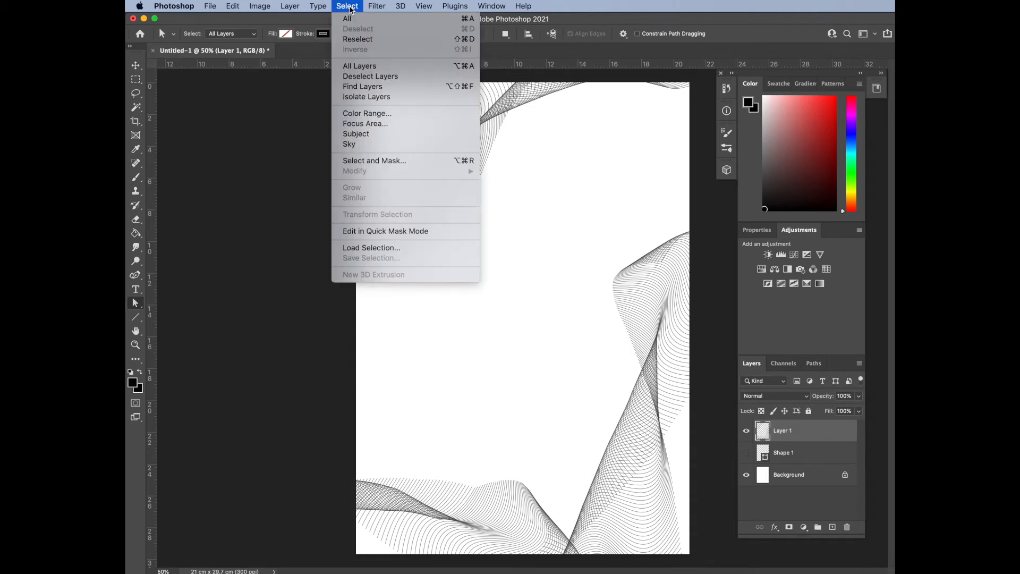
{"action": "left_click", "coordinate": [397, 113]}
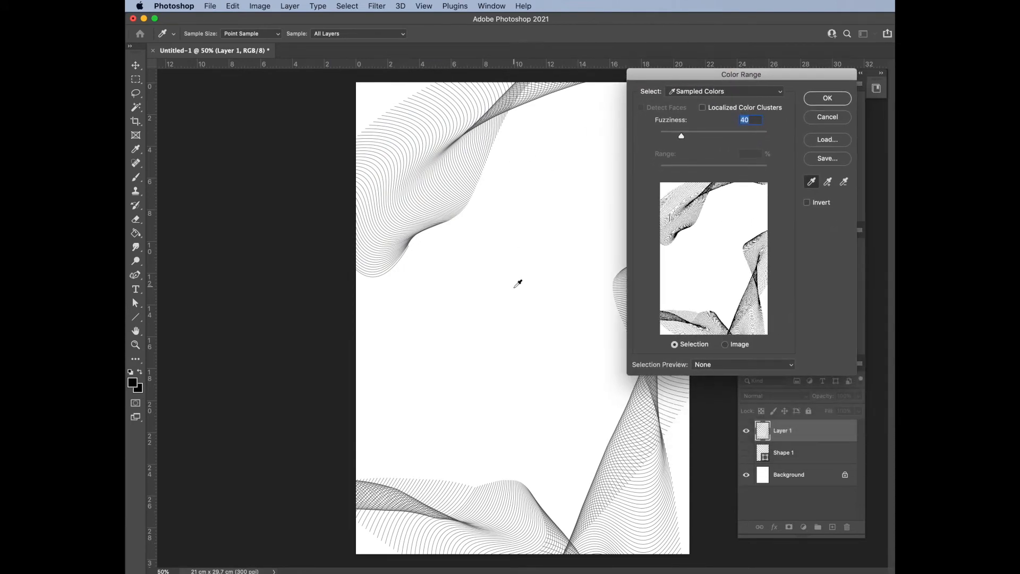
{"action": "left_click", "coordinate": [505, 274]}
{"action": "left_click", "coordinate": [807, 204]}
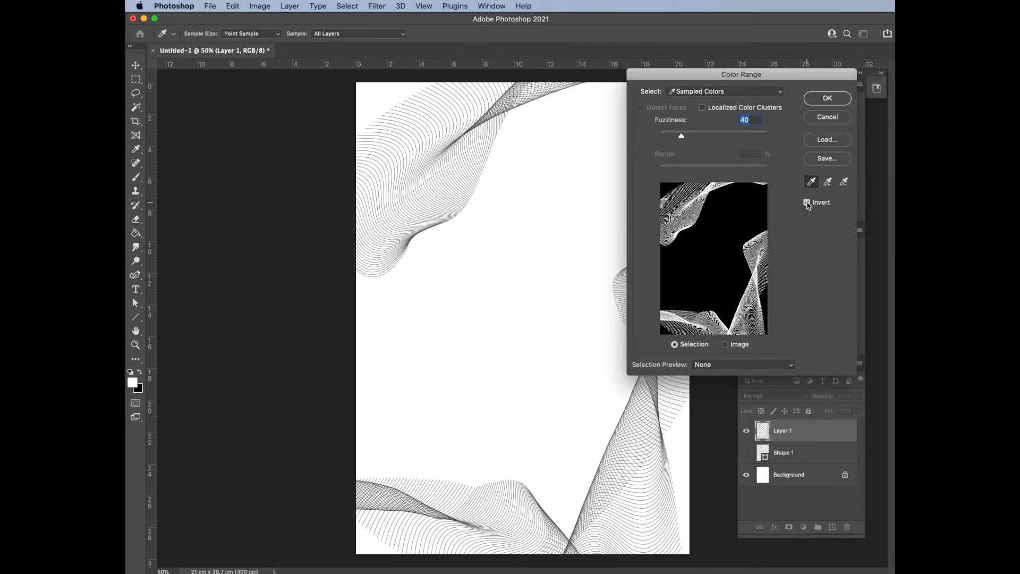
{"action": "left_click", "coordinate": [832, 99]}
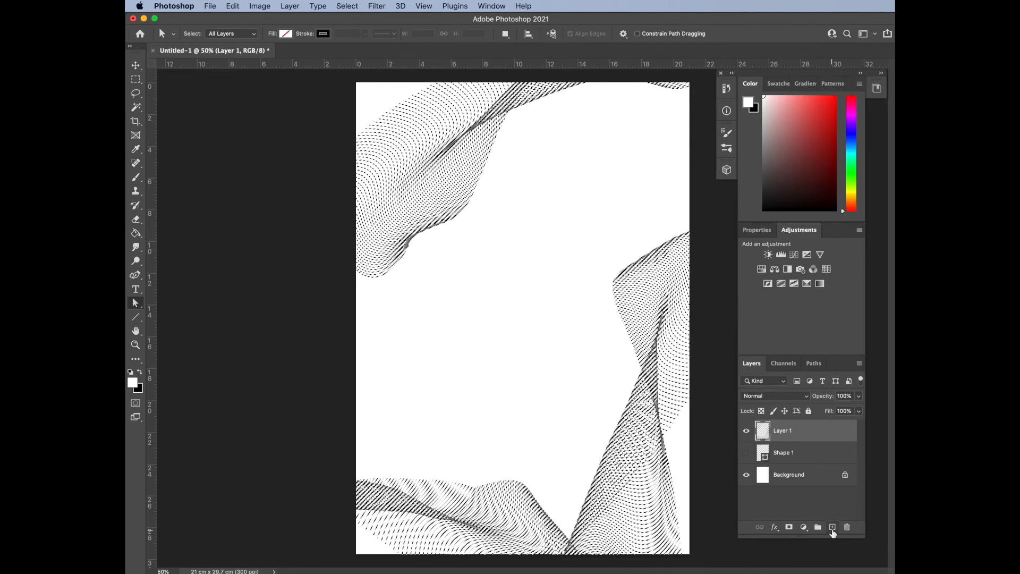
- Add a Solid Color fill layer in yellow f6f832 from the line selection
{"action": "left_click", "coordinate": [804, 527]}
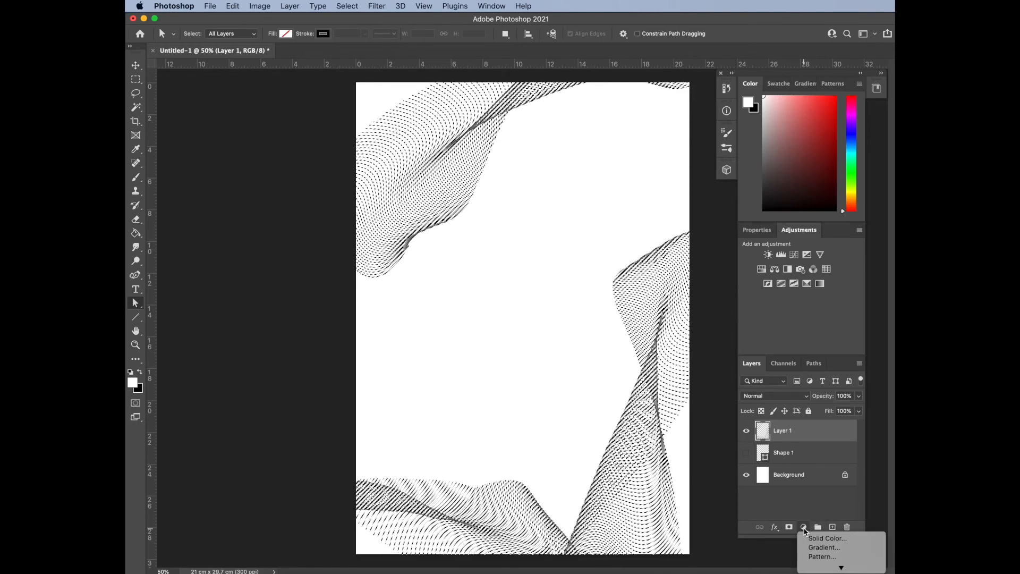
{"action": "left_click", "coordinate": [809, 538]}
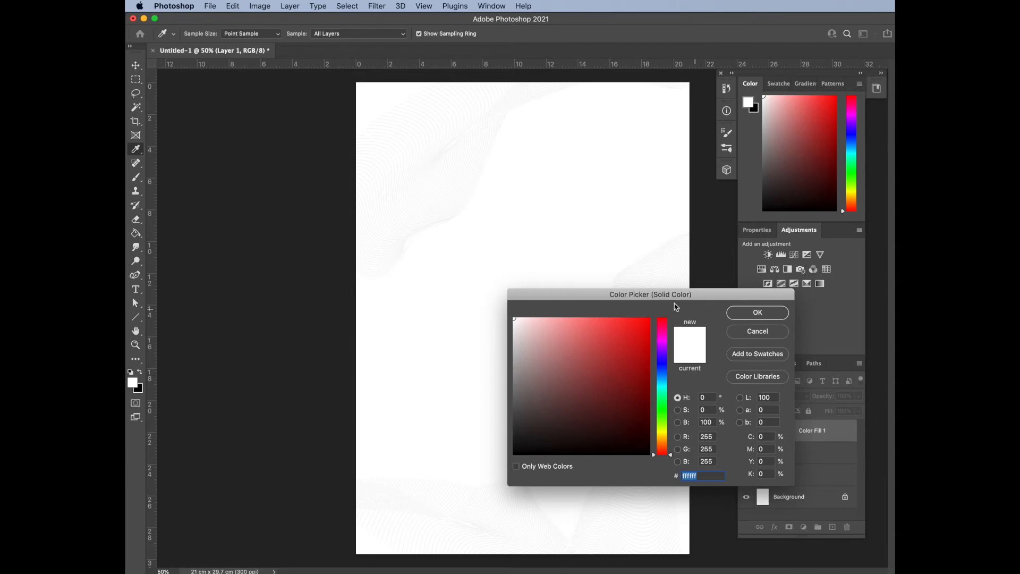
{"action": "left_click", "coordinate": [662, 433]}
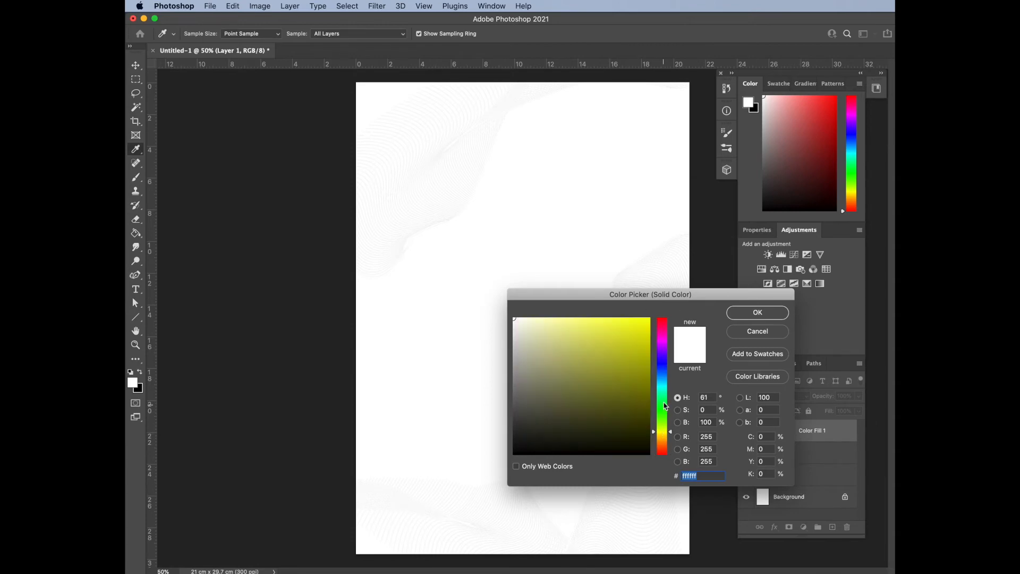
{"action": "left_click", "coordinate": [623, 321]}
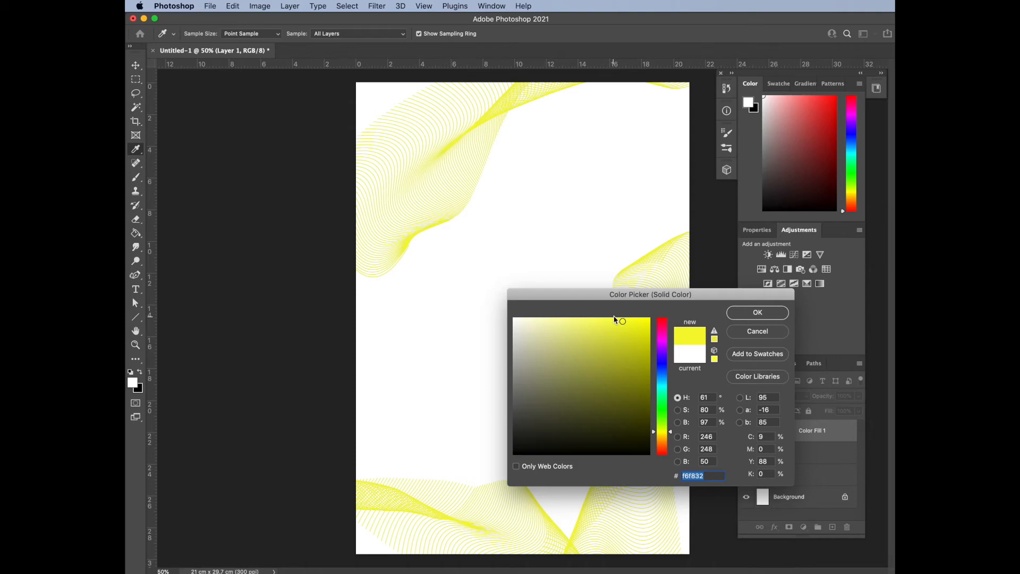
{"action": "left_click", "coordinate": [759, 313]}
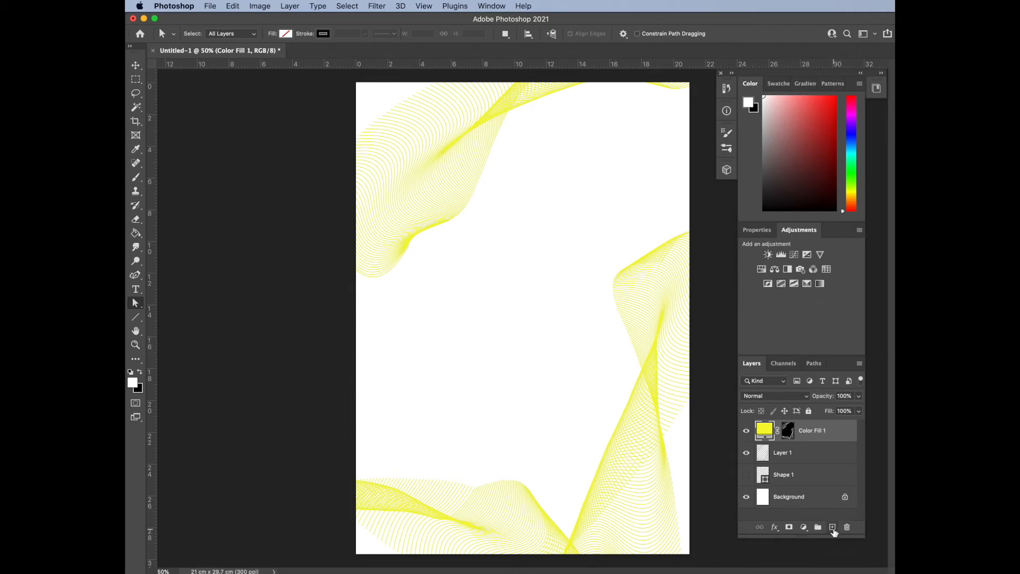
- Add the text "abstract" in black to the lower middle of the page
{"action": "left_click", "coordinate": [832, 527]}
{"action": "left_click_drag", "start_coordinate": [828, 437], "coordinate": [846, 526]}
{"action": "left_click", "coordinate": [136, 289]}
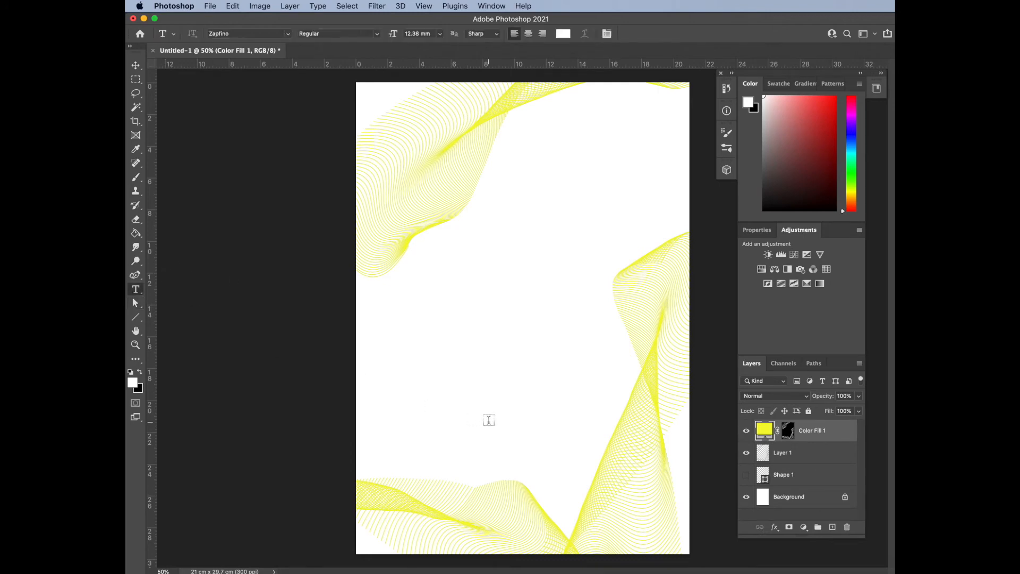
{"action": "left_click", "coordinate": [458, 428]}
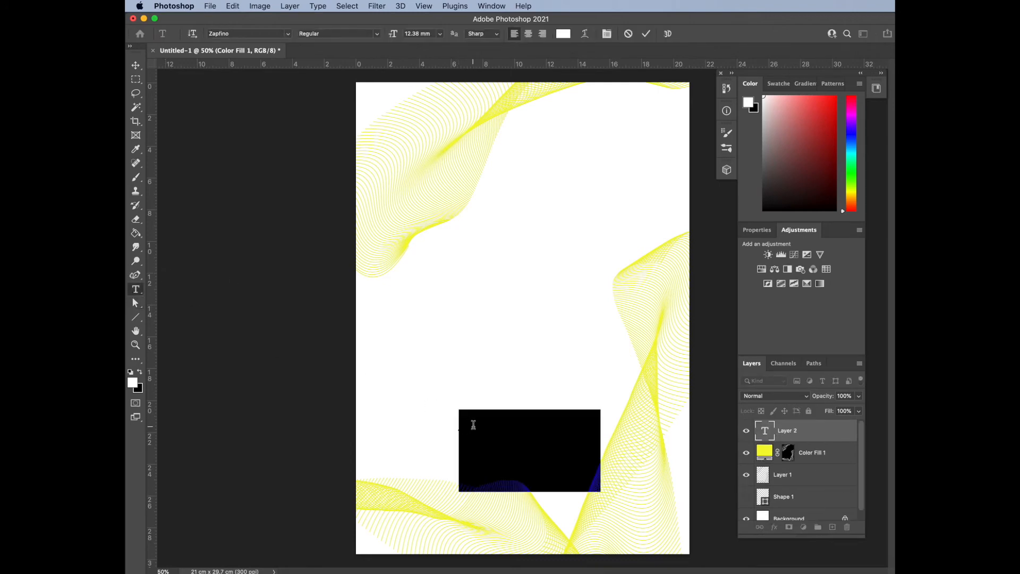
{"action": "type", "text": "Hello"}
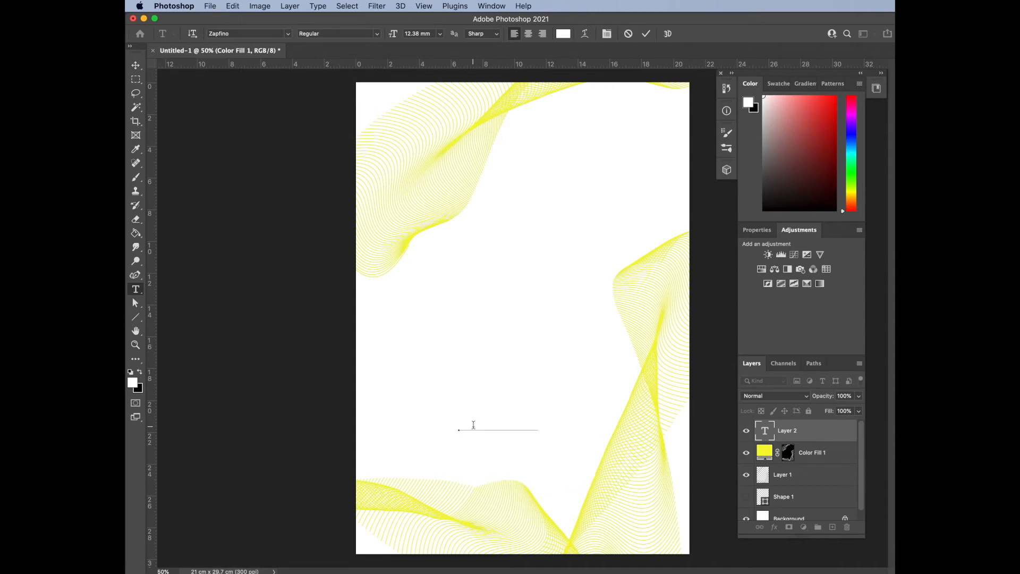
{"action": "left_click_drag", "start_coordinate": [460, 422], "coordinate": [547, 423]}
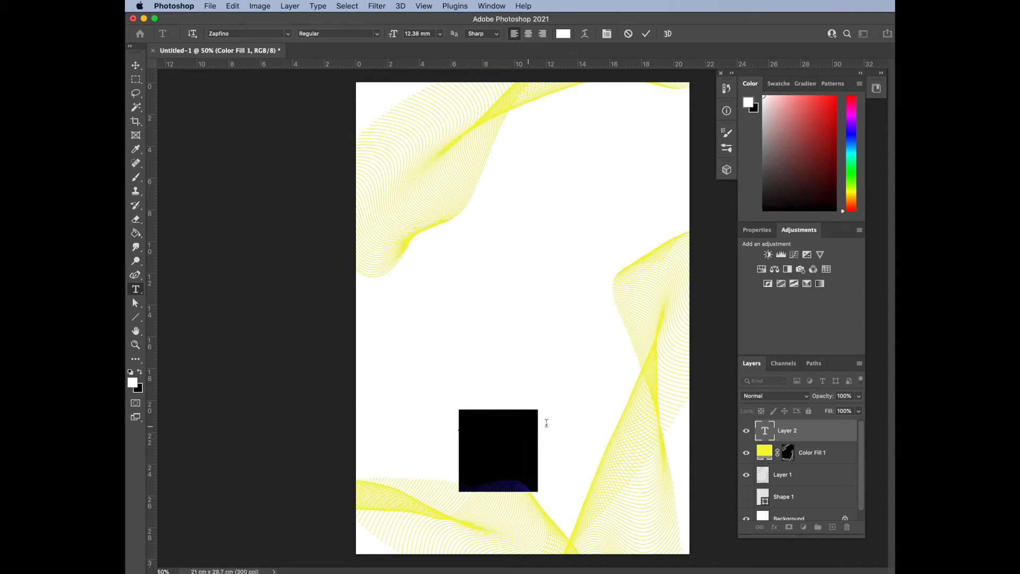
{"action": "left_click", "coordinate": [764, 209]}
{"action": "key", "text": "Right"}
{"action": "type", "text": "t"}
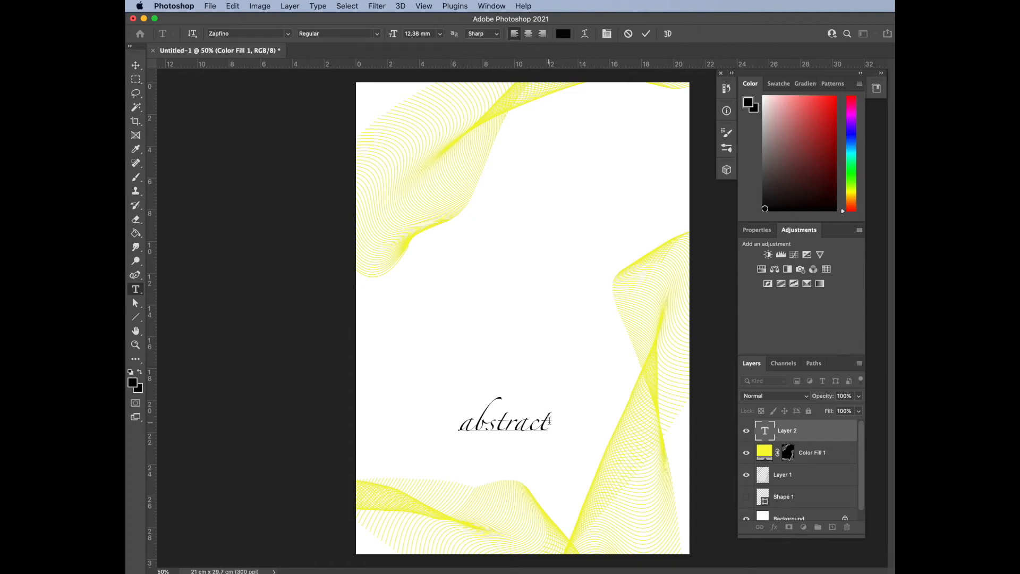
- Set the "abstract" text to the Phosphate Inline font at 23 mm and commit it
{"action": "left_click_drag", "start_coordinate": [547, 420], "coordinate": [438, 419]}
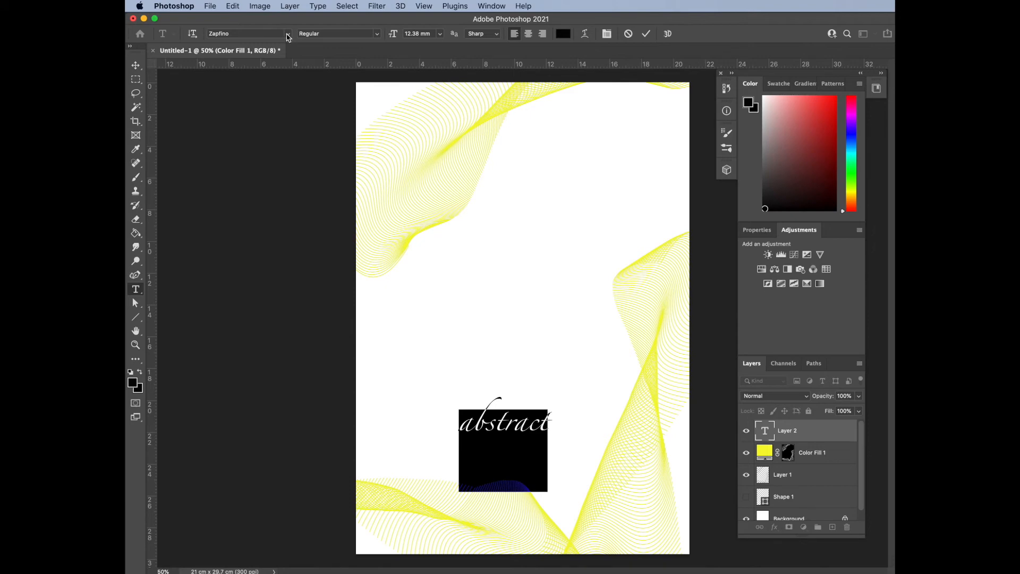
{"action": "left_click", "coordinate": [287, 36]}
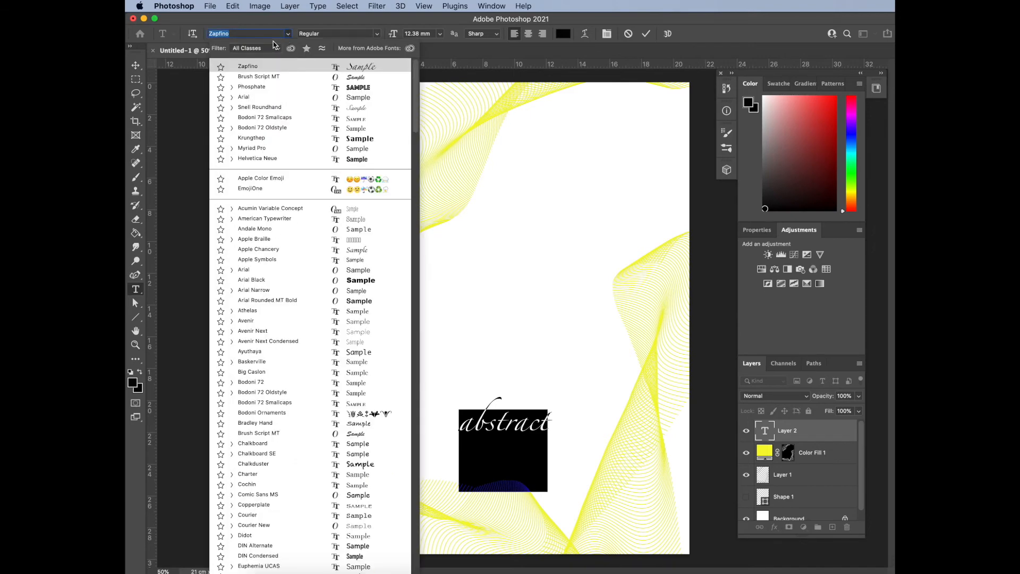
{"action": "left_click", "coordinate": [267, 88]}
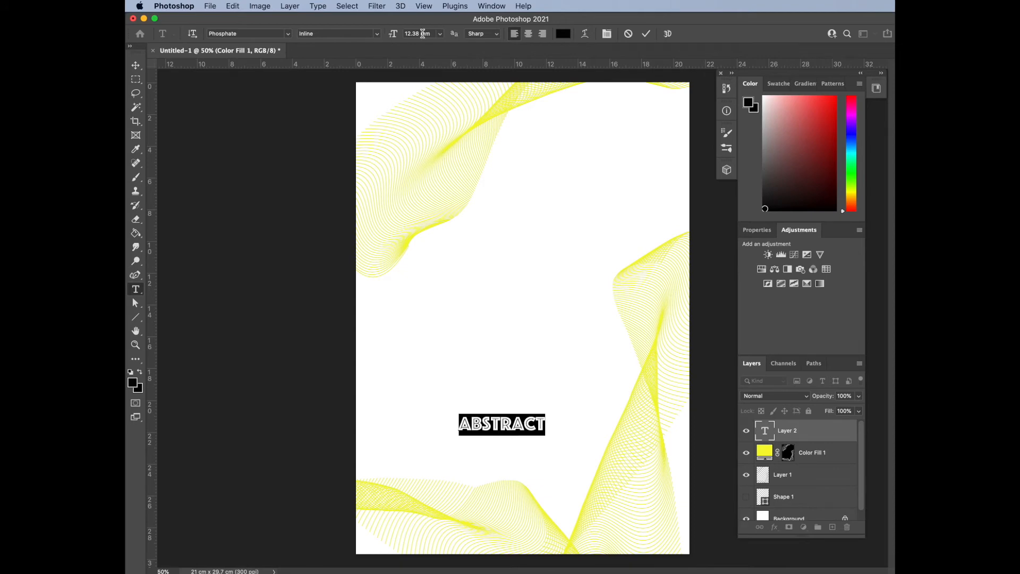
{"action": "left_click_drag", "start_coordinate": [393, 34], "coordinate": [403, 37]}
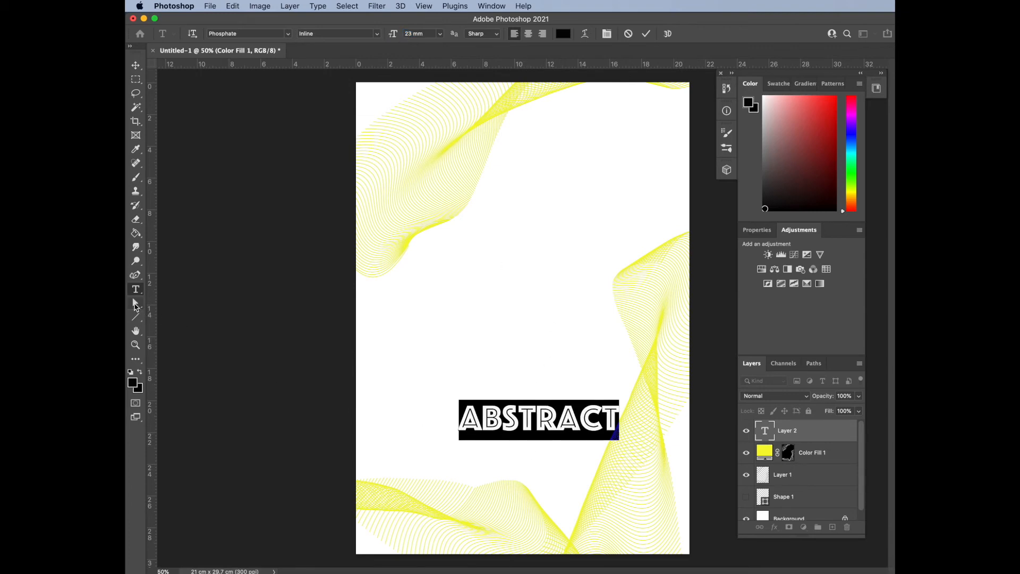
{"action": "left_click", "coordinate": [135, 305]}
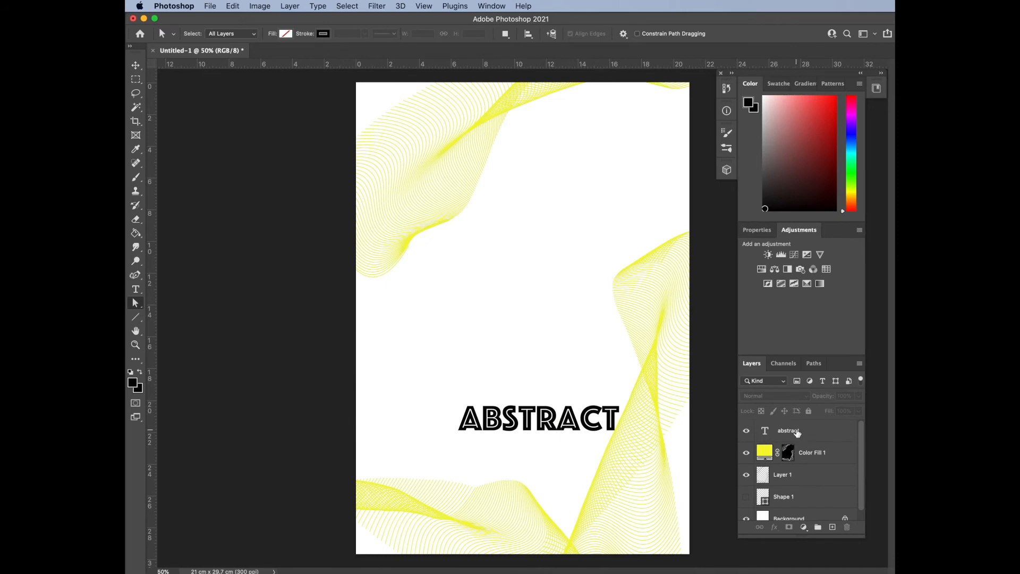
- Move the "abstract" text slightly down and to the right on the page and deselect it
{"action": "left_click", "coordinate": [794, 431]}
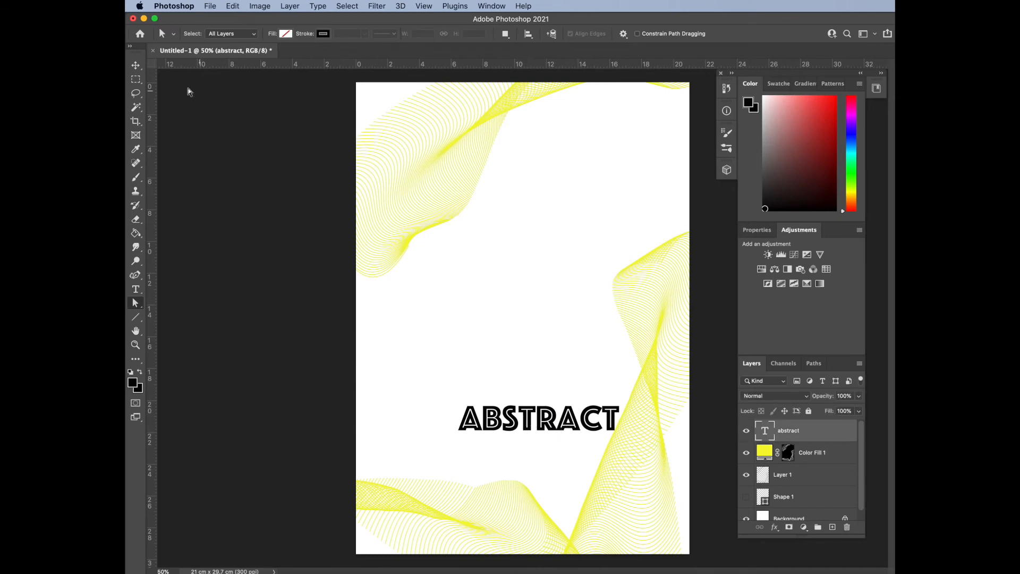
{"action": "left_click", "coordinate": [134, 65]}
{"action": "left_click_drag", "start_coordinate": [530, 420], "coordinate": [549, 454]}
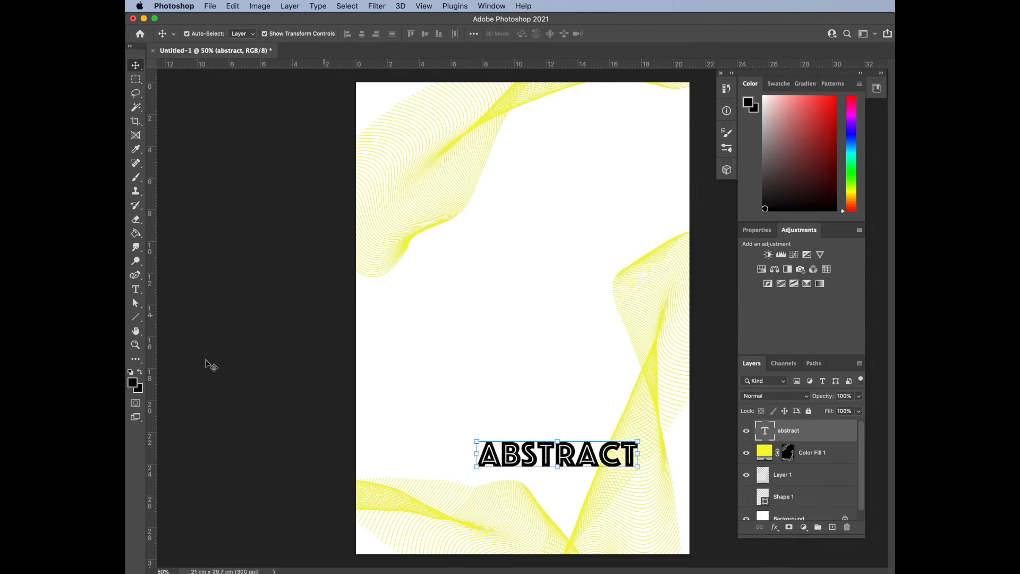
{"action": "left_click", "coordinate": [226, 370]}
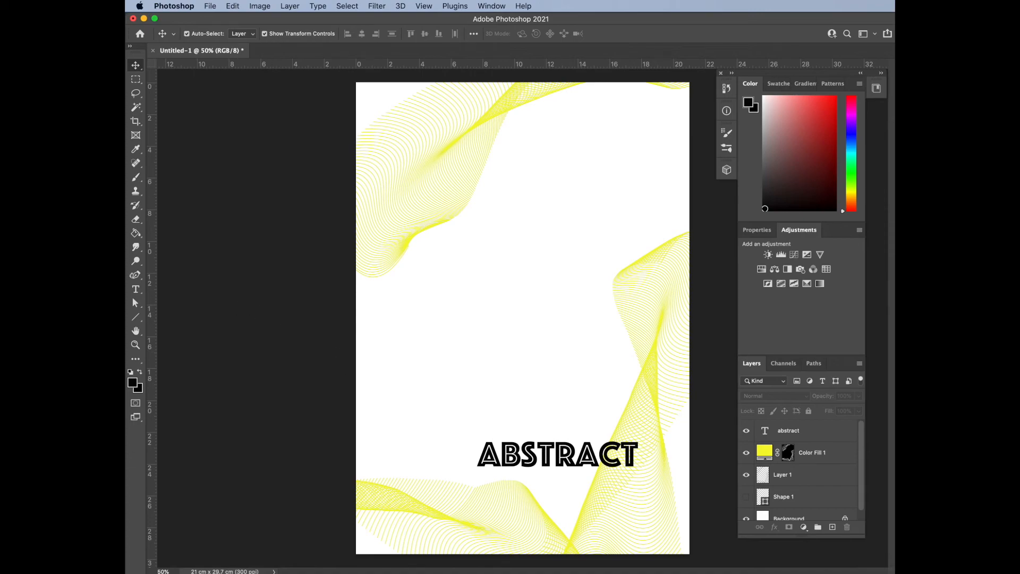
- Hide the yellow Color Fill 1 layer, load its mask as a selection and add a Gradient fill layer from it
{"action": "left_click", "coordinate": [746, 452]}
{"action": "left_click", "coordinate": [788, 453]}
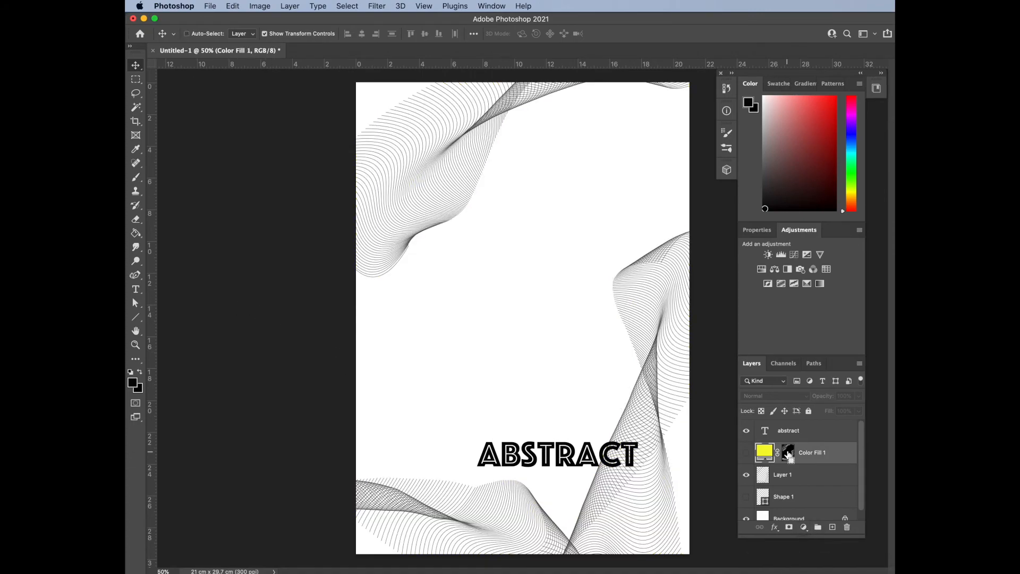
{"action": "left_click", "coordinate": [803, 527]}
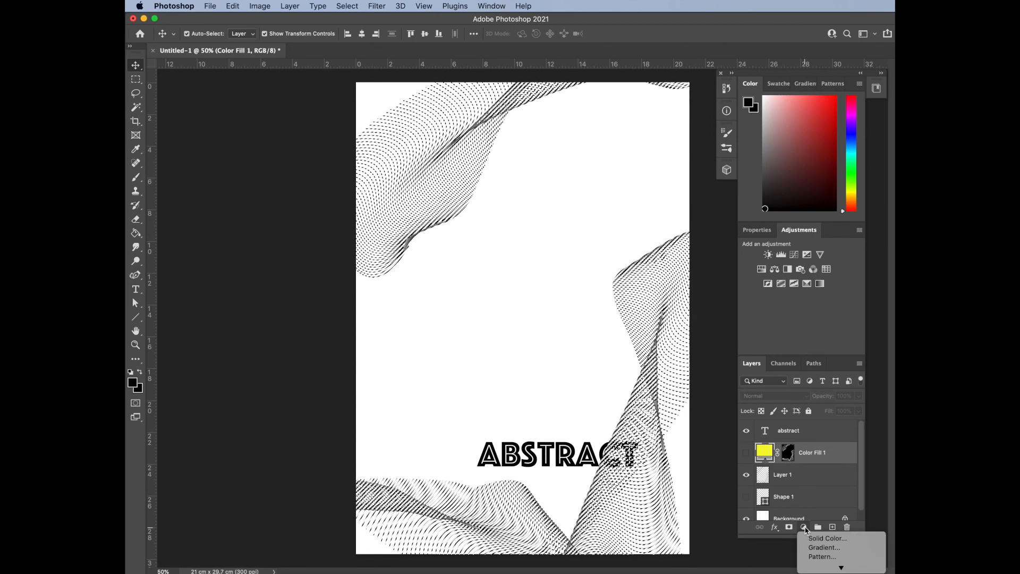
{"action": "left_click", "coordinate": [808, 547]}
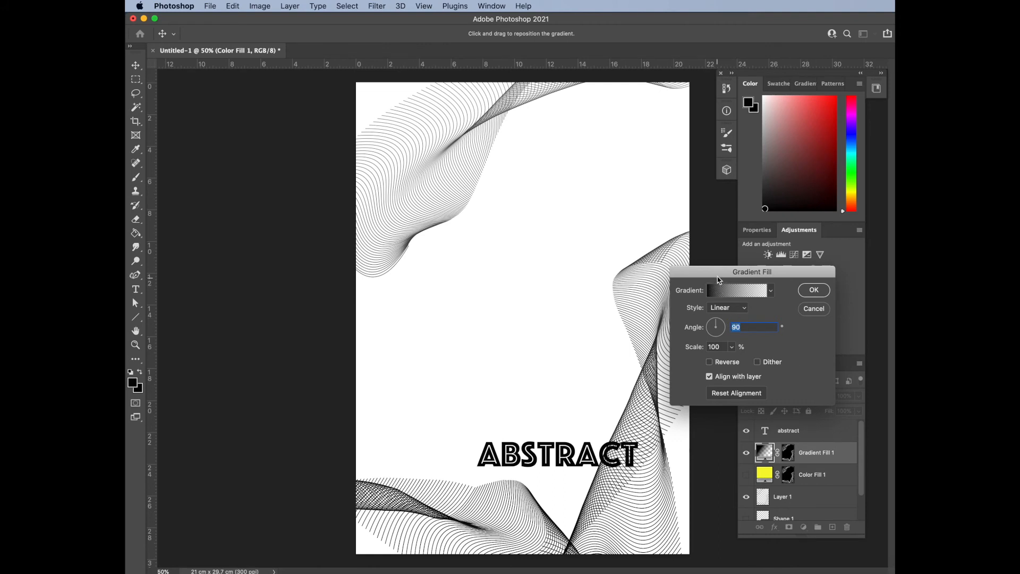
{"action": "left_click_drag", "start_coordinate": [716, 274], "coordinate": [744, 284]}
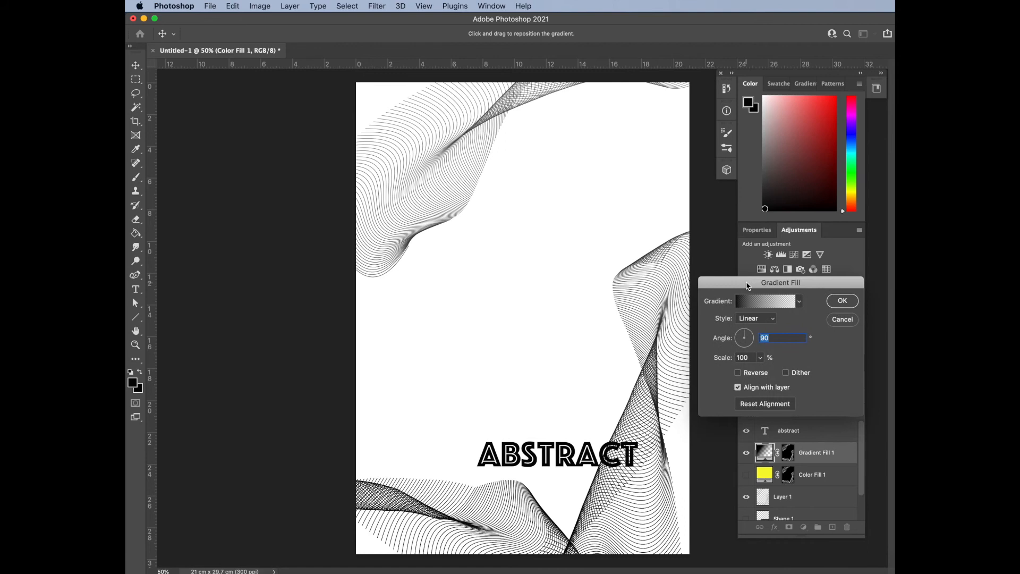
- Edit the fill's gradient and apply the green-to-pink Iridescent_18 preset from the Iridescent group
{"action": "left_click", "coordinate": [738, 308]}
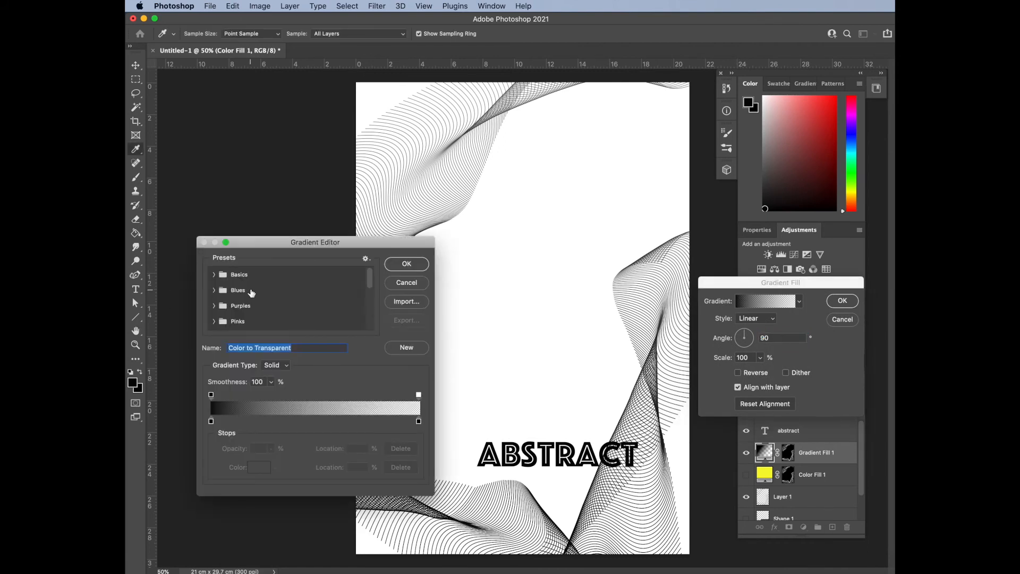
{"action": "scroll", "coordinate": [271, 290], "scroll_direction": "down", "scroll_amount": 8}
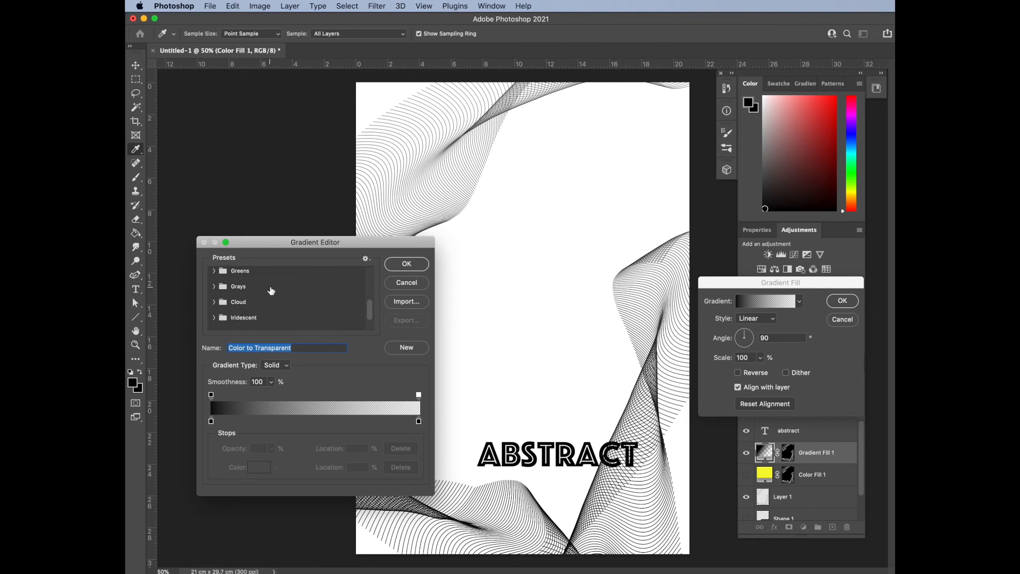
{"action": "left_click", "coordinate": [214, 291]}
{"action": "scroll", "coordinate": [293, 290], "scroll_direction": "down", "scroll_amount": 2}
{"action": "left_click", "coordinate": [247, 312]}
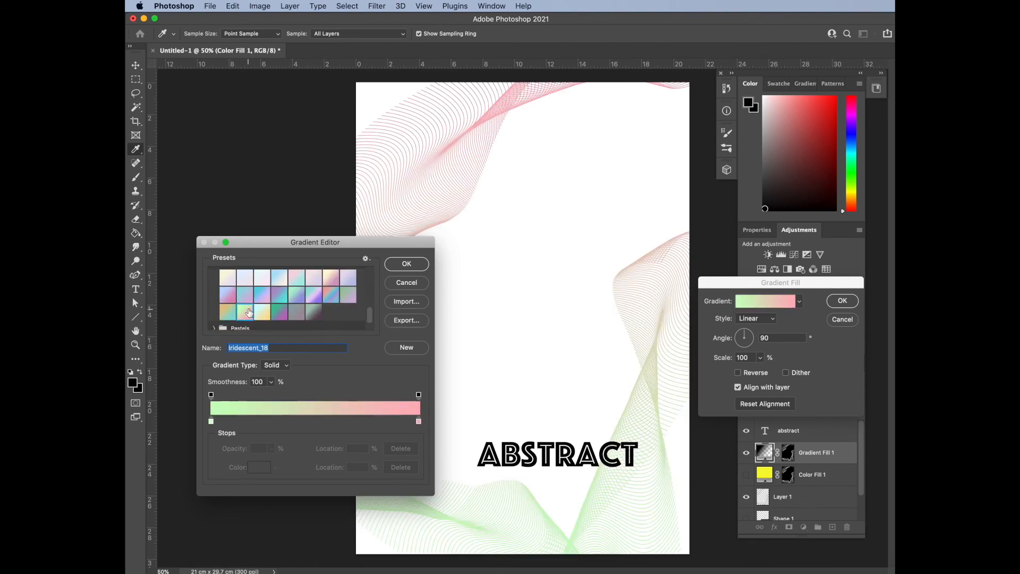
- Try the Iridescent_17, Iridescent_19, Iridescent_16 and Iridescent_13 presets on the line pattern
{"action": "left_click", "coordinate": [227, 315]}
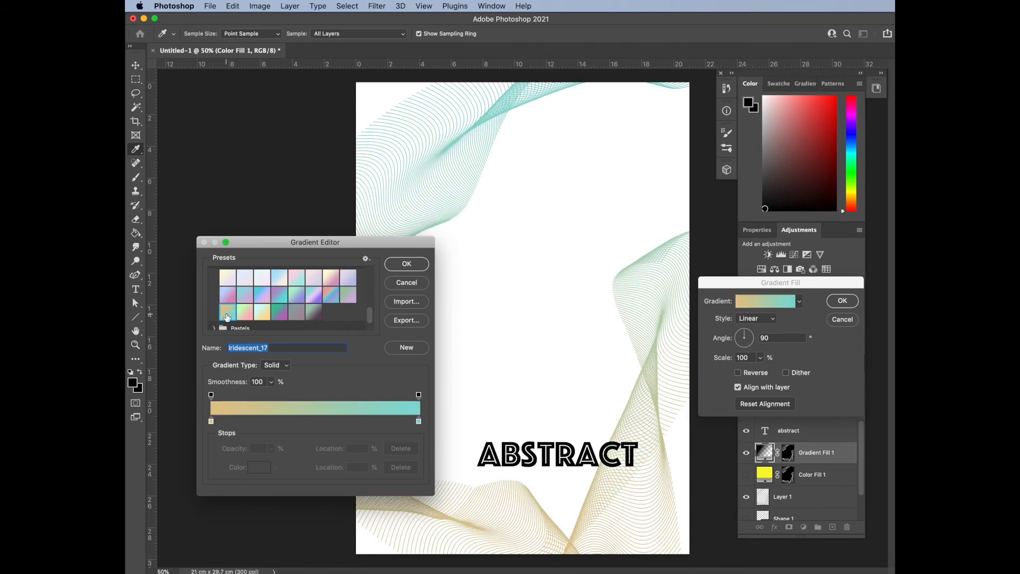
{"action": "left_click_drag", "start_coordinate": [313, 245], "coordinate": [356, 241]}
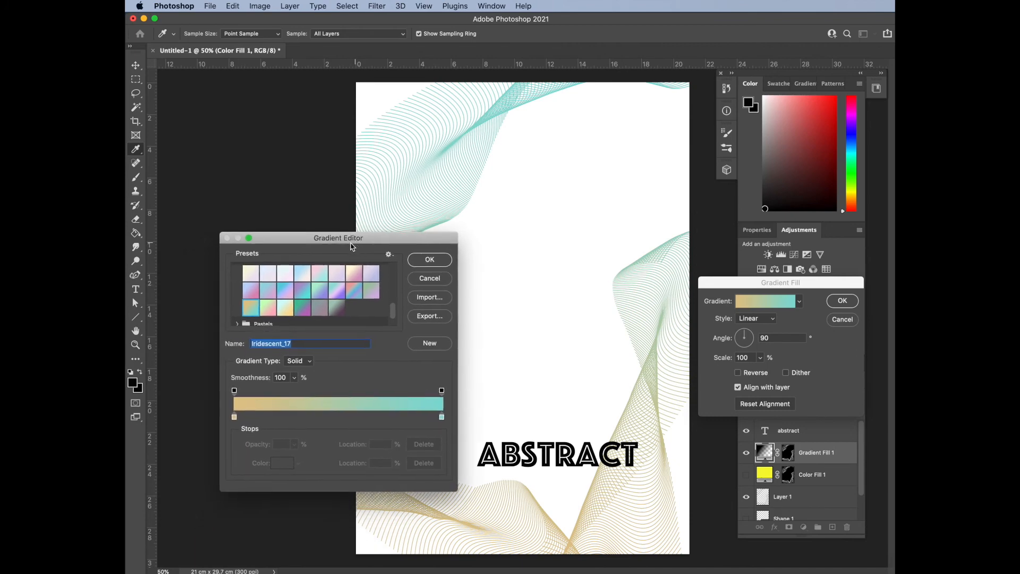
{"action": "left_click", "coordinate": [284, 309]}
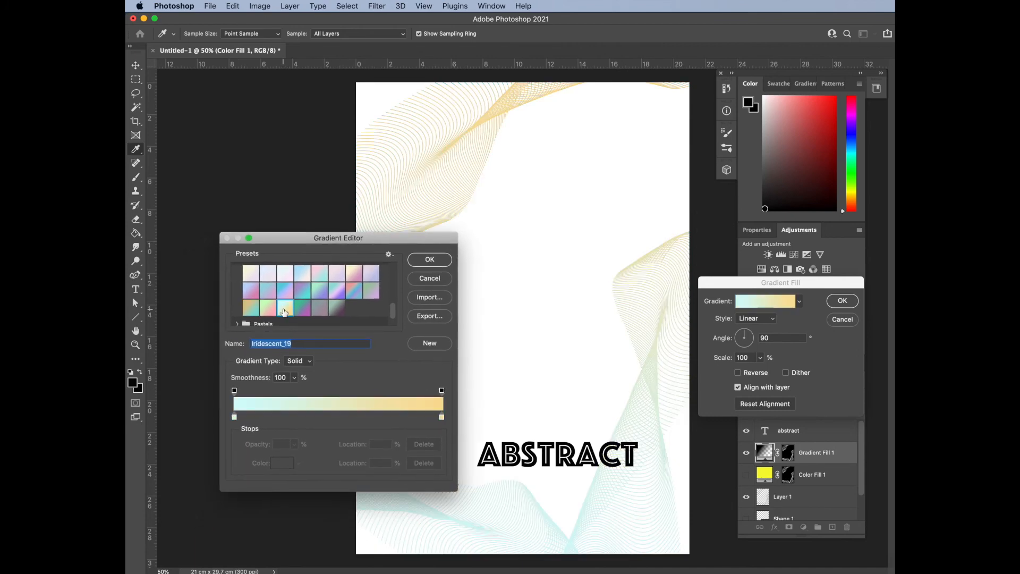
{"action": "left_click", "coordinate": [371, 294]}
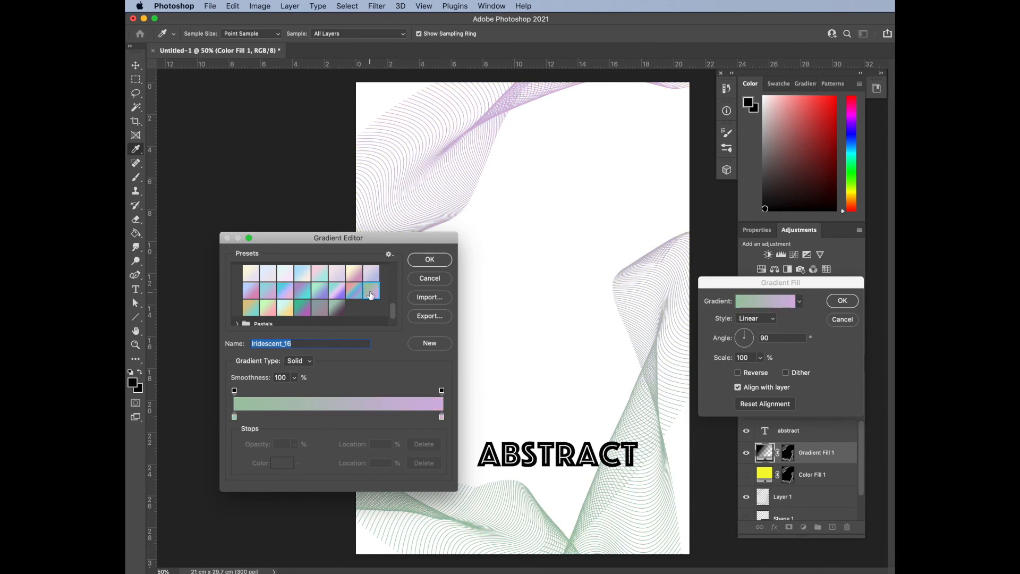
{"action": "left_click", "coordinate": [320, 293]}
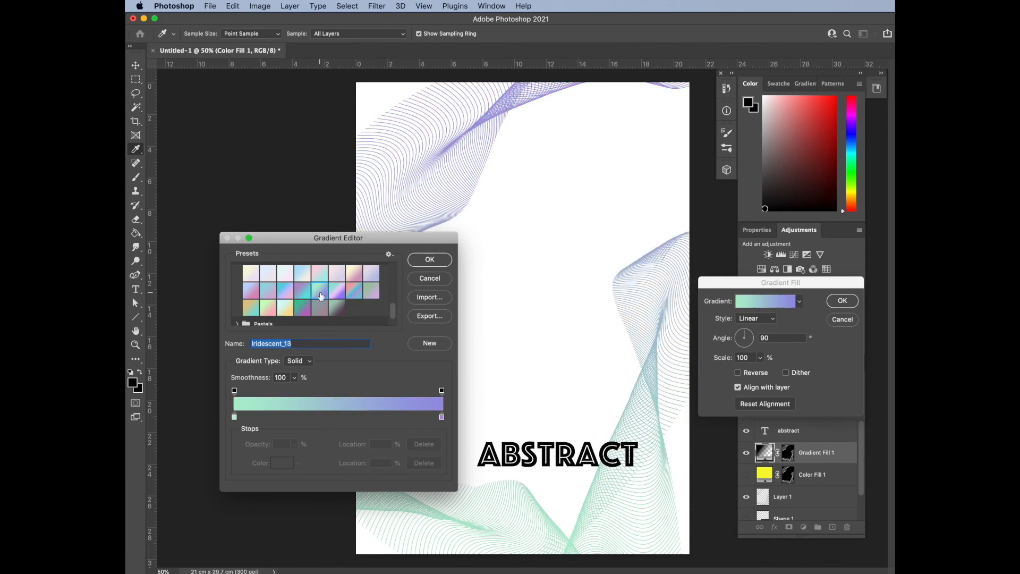
{"action": "left_click", "coordinate": [284, 310]}
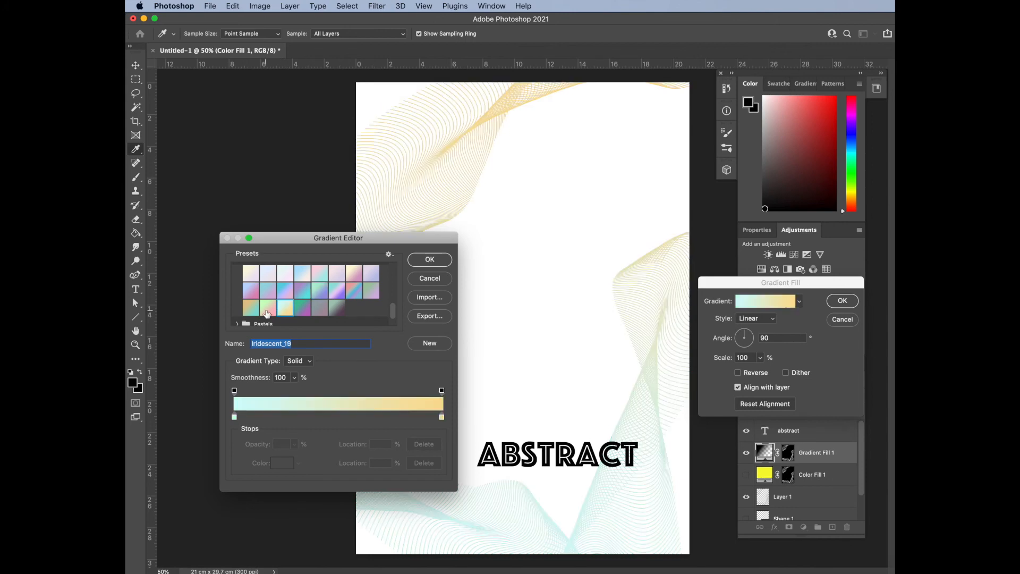
- Choose the green-to-pink Iridescent_18 preset for the gradient and accept it
{"action": "left_click", "coordinate": [267, 311]}
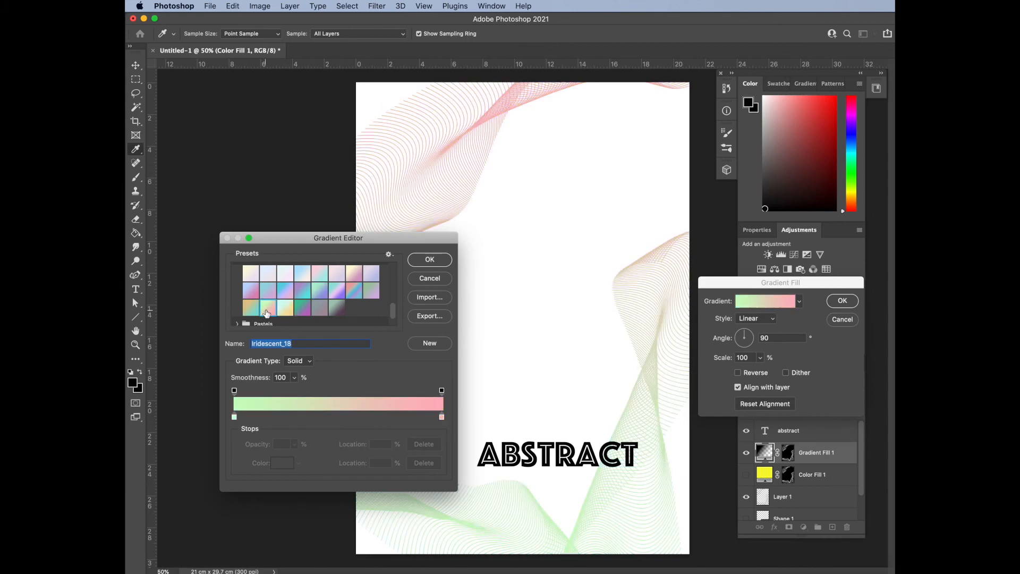
{"action": "left_click", "coordinate": [429, 260]}
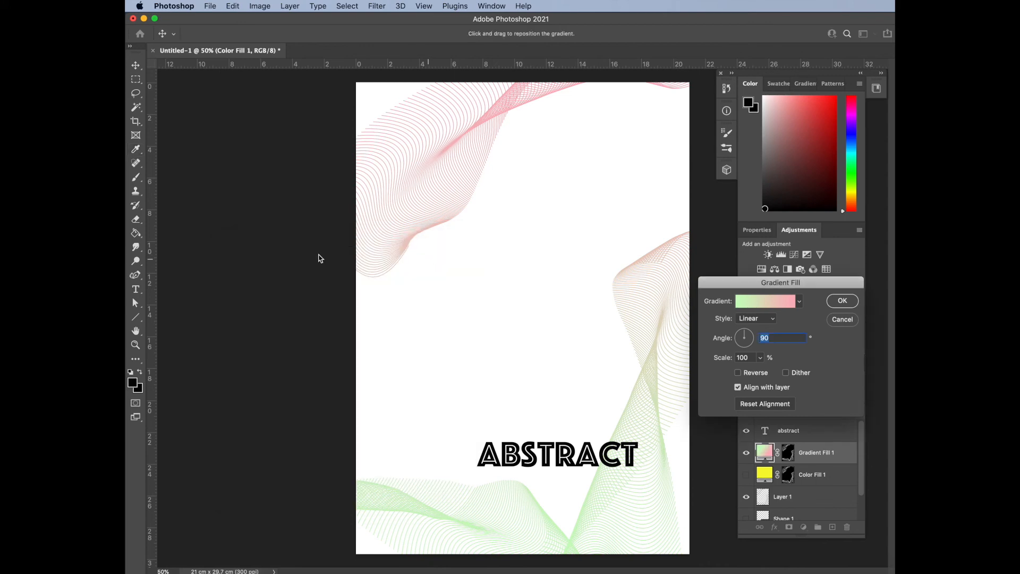
- Rotate the linear gradient to a diagonal angle, from green at the page's lower left to pink at its upper right, and apply the fill
{"action": "left_click", "coordinate": [750, 334]}
{"action": "left_click_drag", "start_coordinate": [752, 340], "coordinate": [752, 341]}
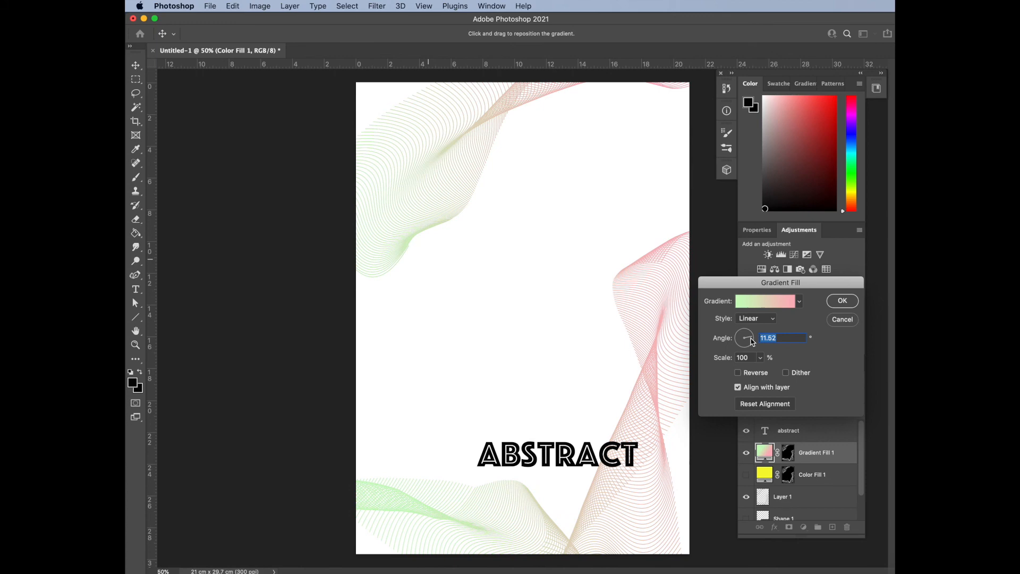
{"action": "left_click", "coordinate": [751, 345]}
{"action": "left_click_drag", "start_coordinate": [749, 346], "coordinate": [749, 334]}
{"action": "left_click", "coordinate": [752, 338]}
{"action": "left_click", "coordinate": [749, 336]}
{"action": "left_click", "coordinate": [742, 335]}
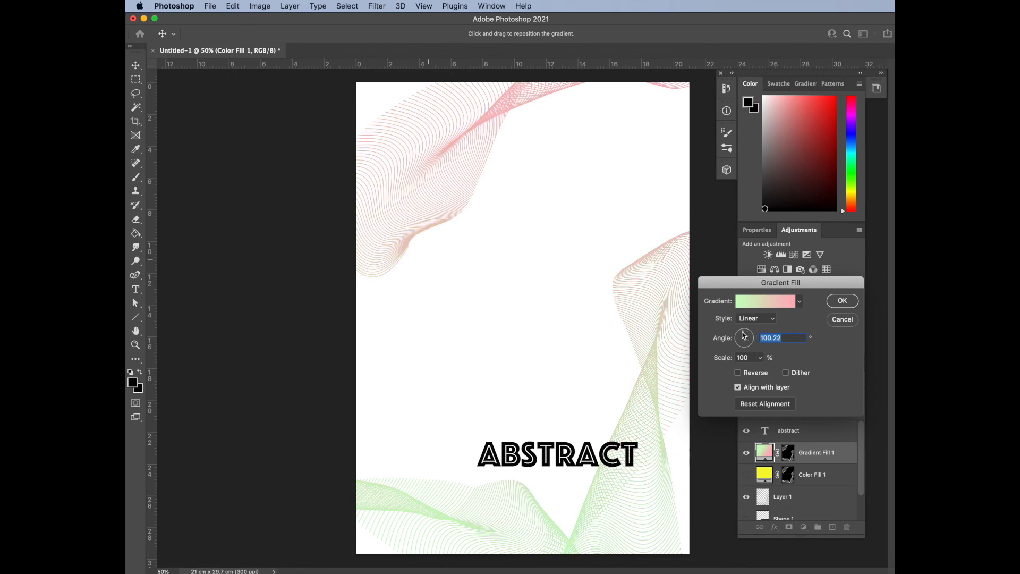
{"action": "left_click", "coordinate": [748, 336]}
{"action": "left_click", "coordinate": [841, 303]}
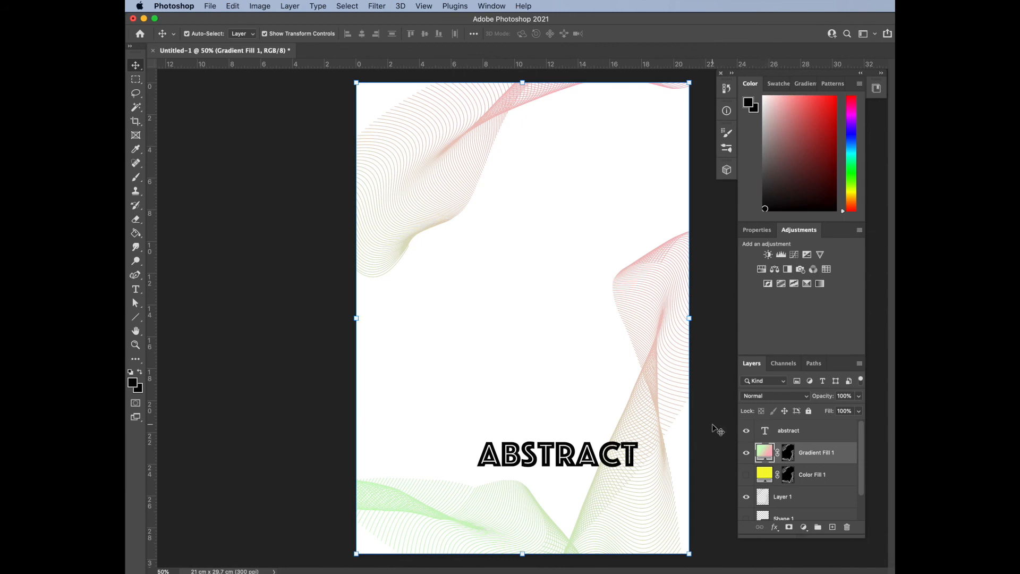
- Compare the black lines, the yellow Color Fill 1 and the Gradient Fill 1 by switching layer visibility, leaving only the gradient fill shown
{"action": "left_click", "coordinate": [136, 302]}
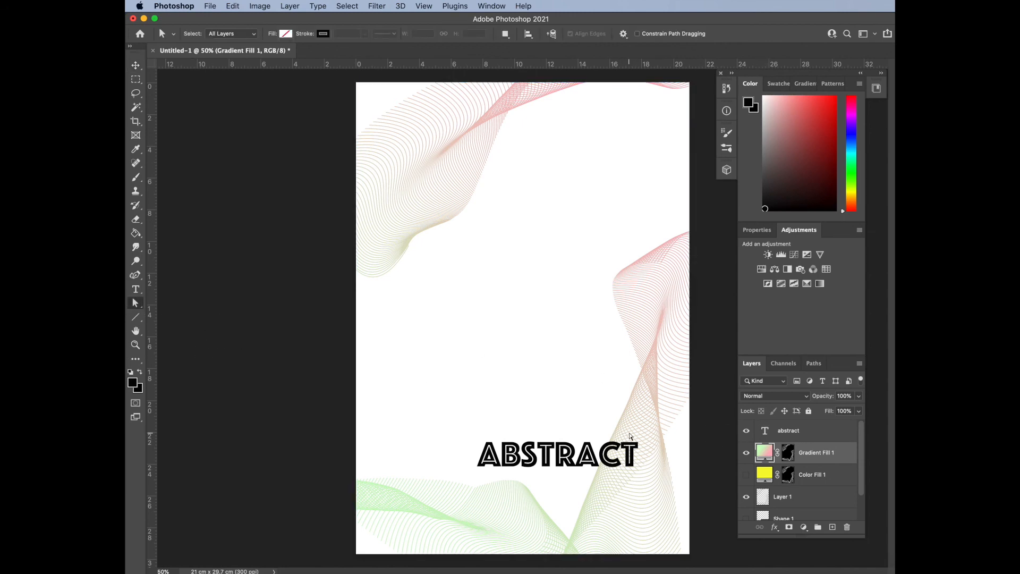
{"action": "left_click", "coordinate": [746, 453]}
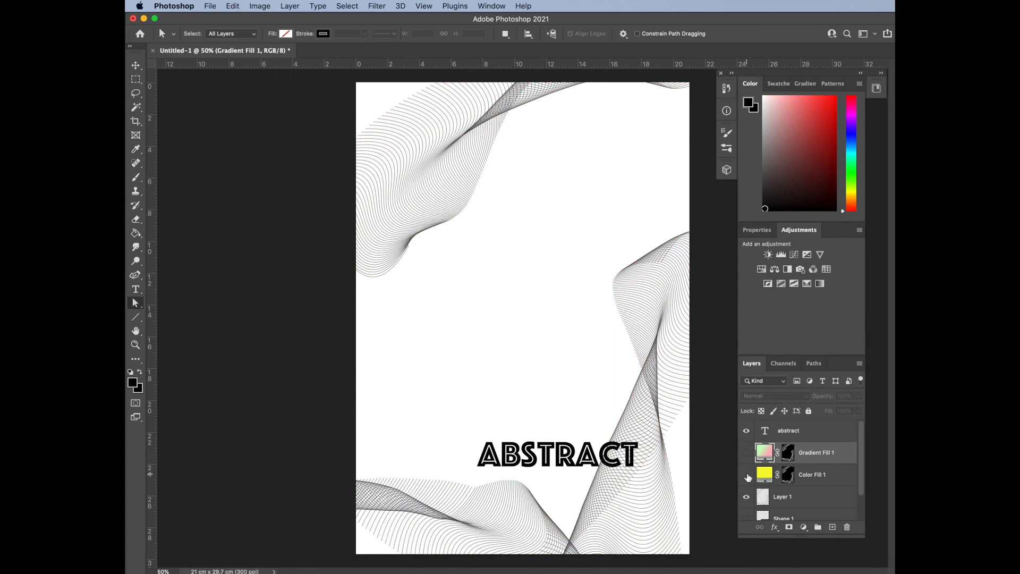
{"action": "left_click", "coordinate": [746, 475]}
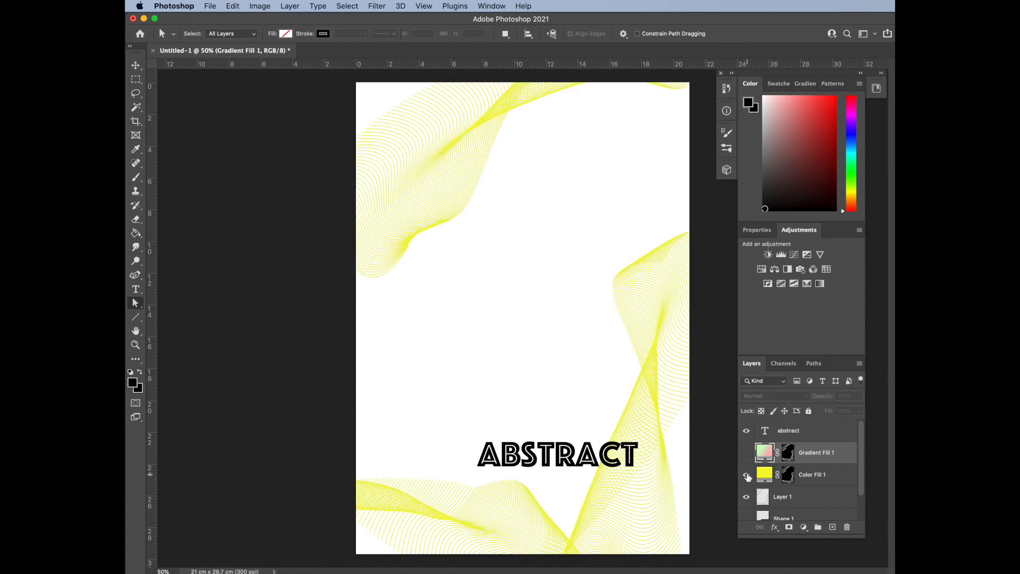
{"action": "left_click", "coordinate": [746, 476]}
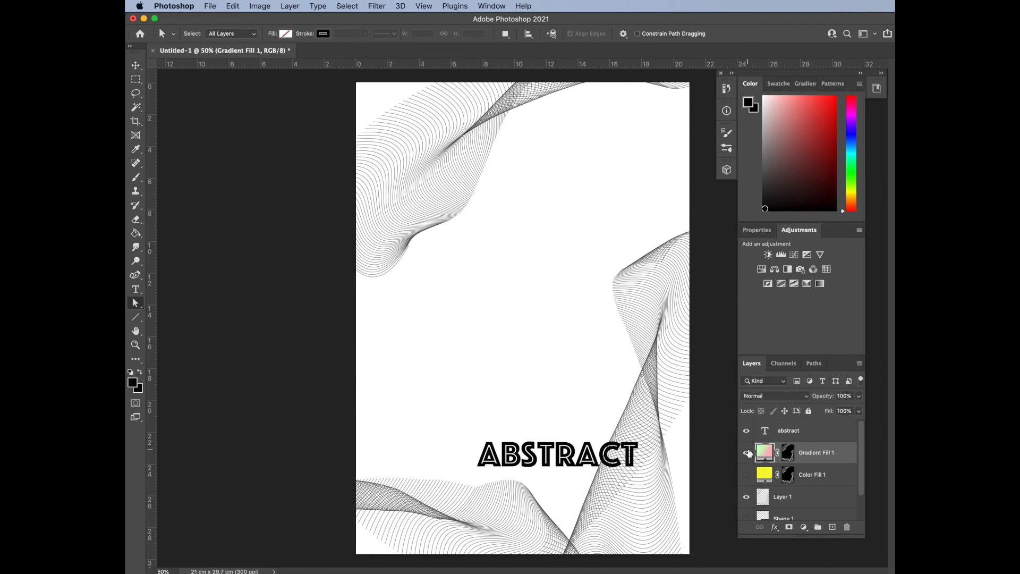
{"action": "left_click", "coordinate": [747, 453]}
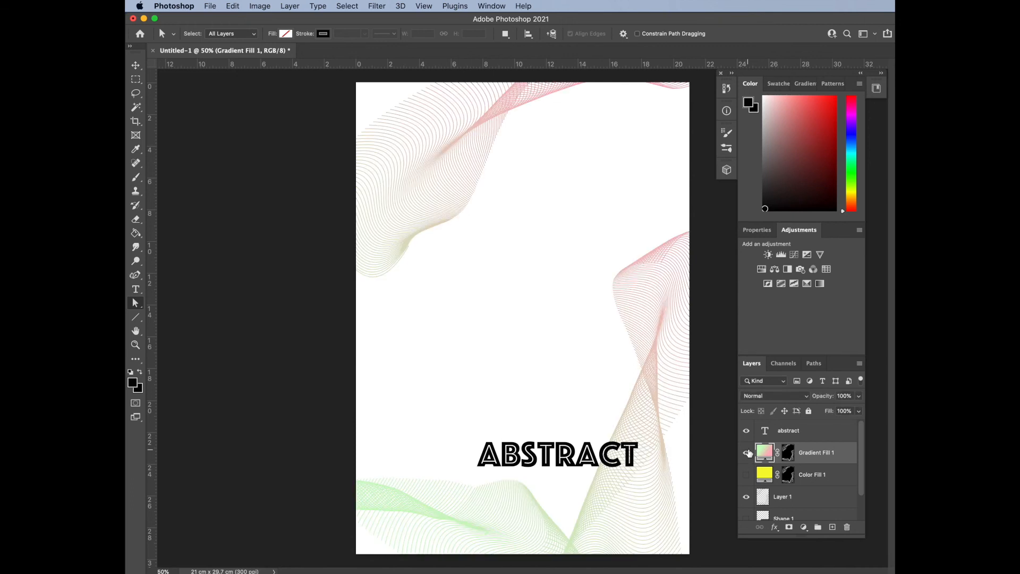